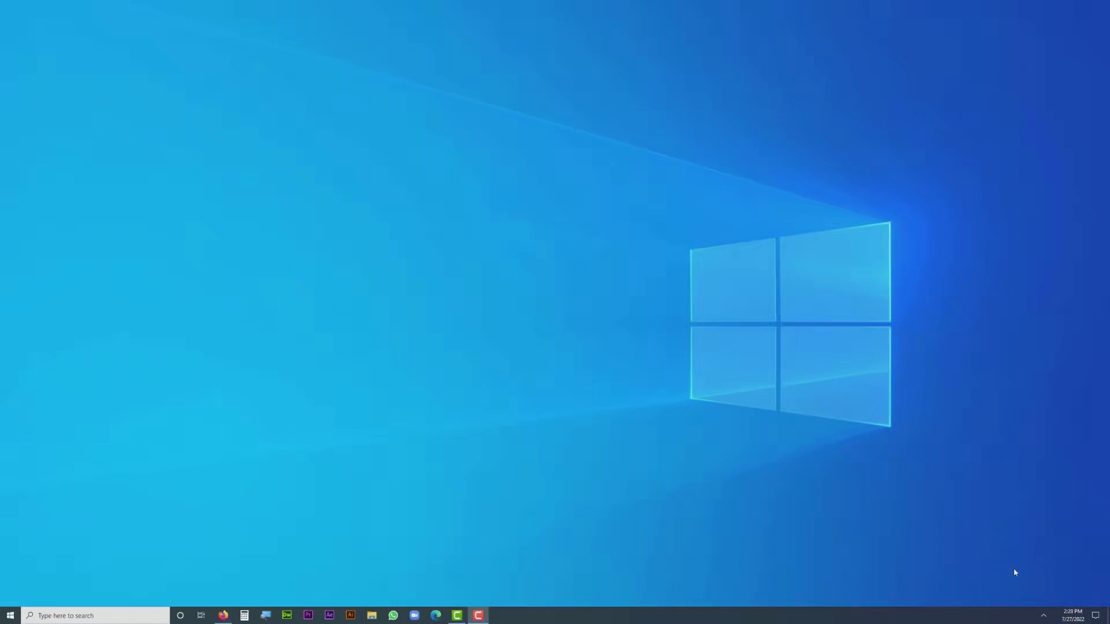
Step: Open ESET Internet Security to check its protection status, and minimize it
click(1049, 616)
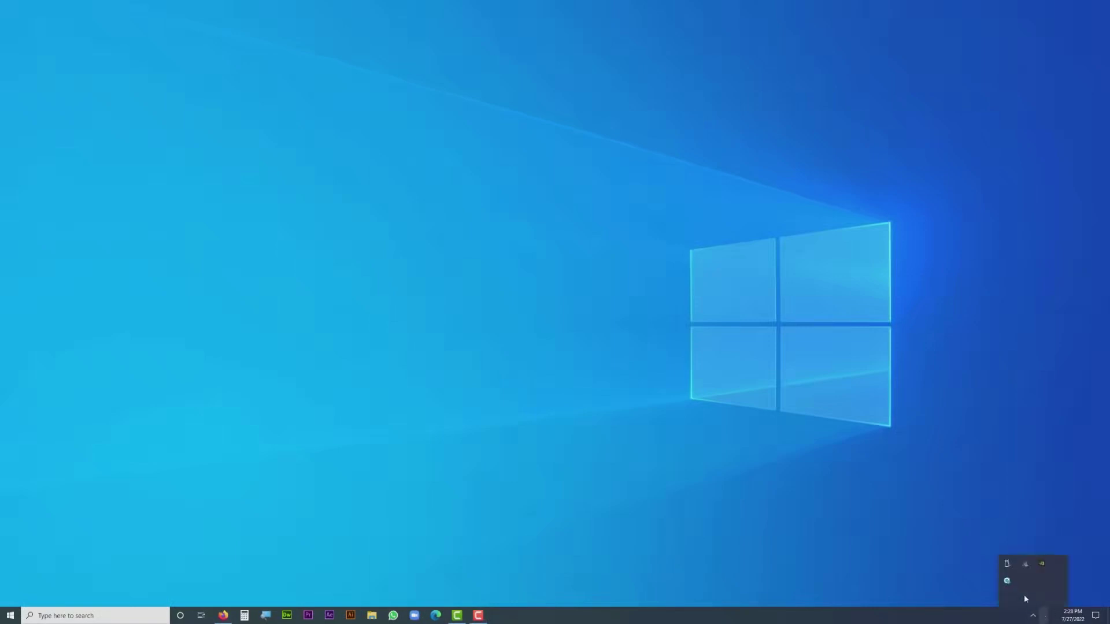
click(1008, 584)
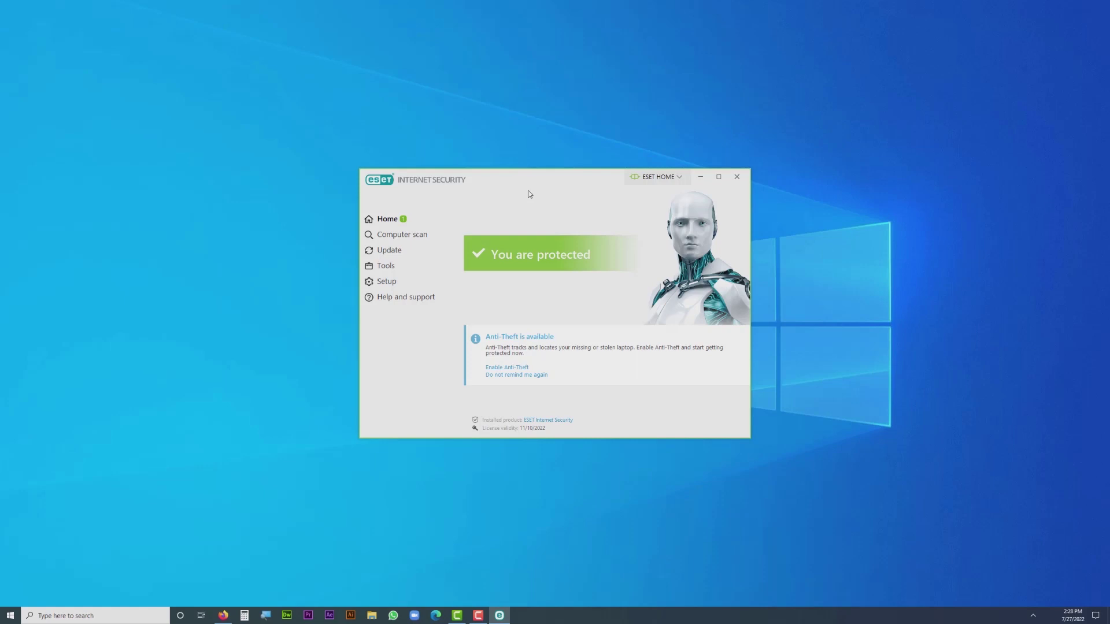
click(700, 176)
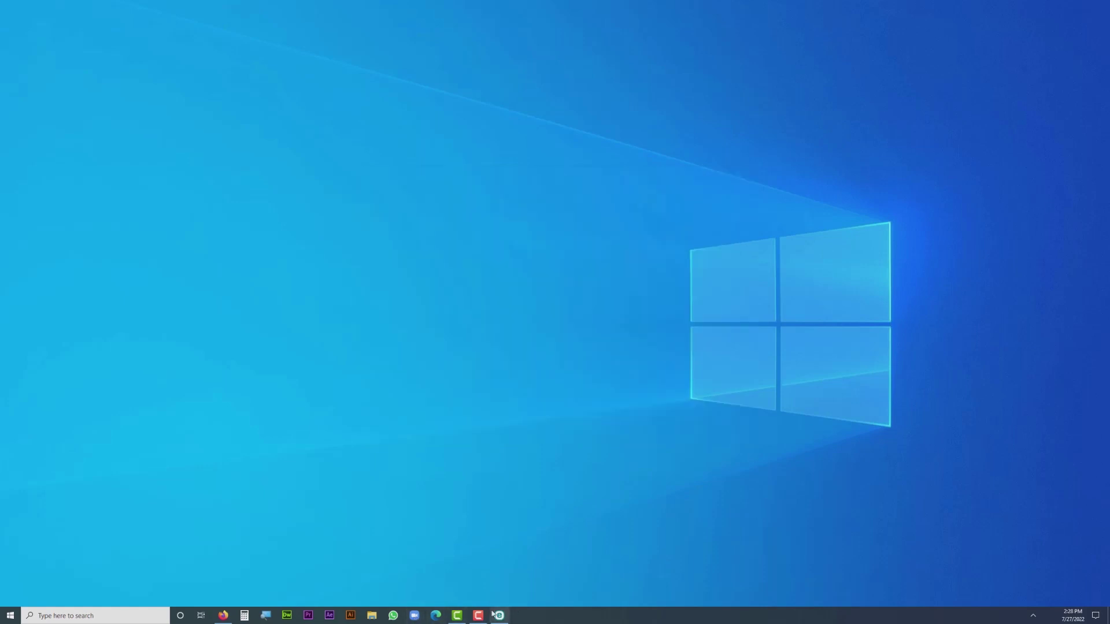
Step: Switch to Firefox with the µTorrent site, clear the browser's search field and dismiss the Refresh Firefox notice
click(223, 617)
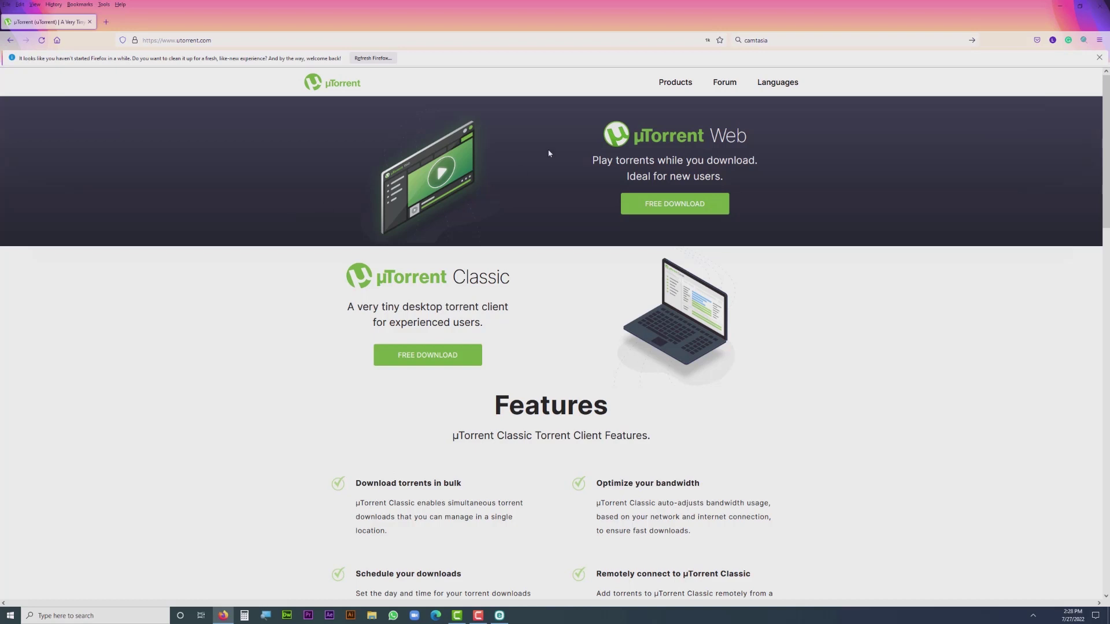
click(799, 40)
key(Delete)
click(890, 279)
click(1099, 57)
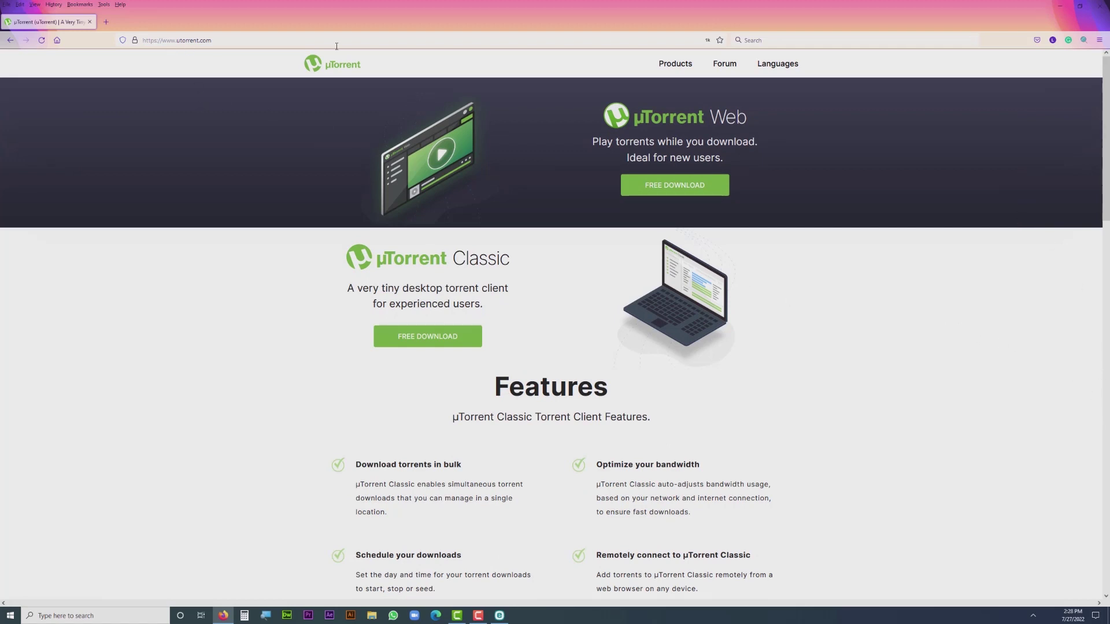
Step: Download the free Basic version of µTorrent Classic and dismiss the Pro trial advert
click(446, 342)
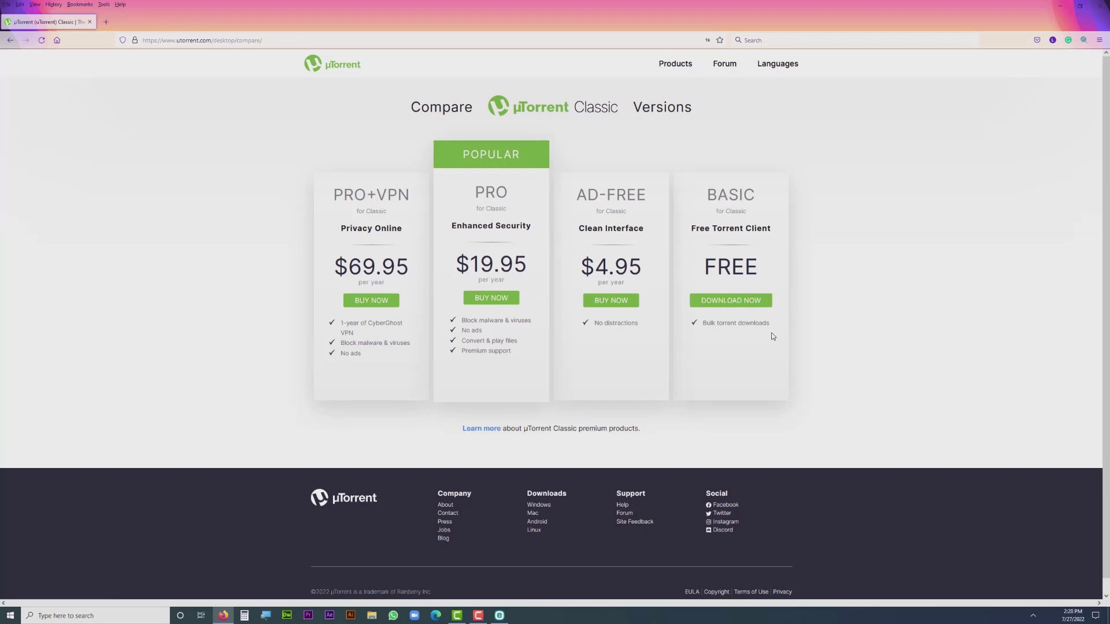
click(737, 305)
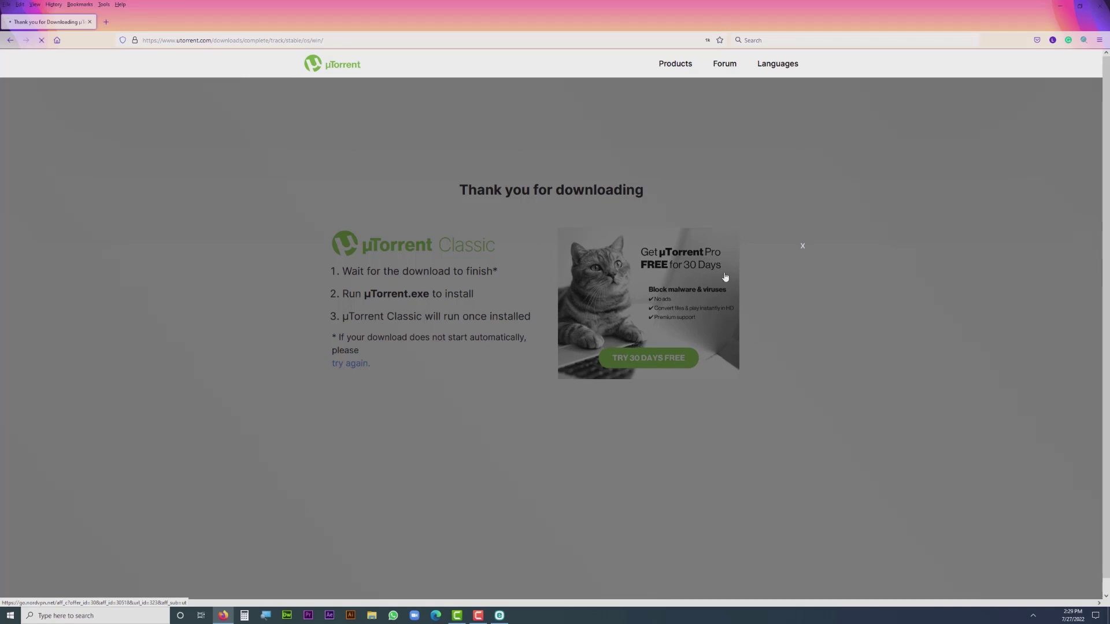
click(802, 246)
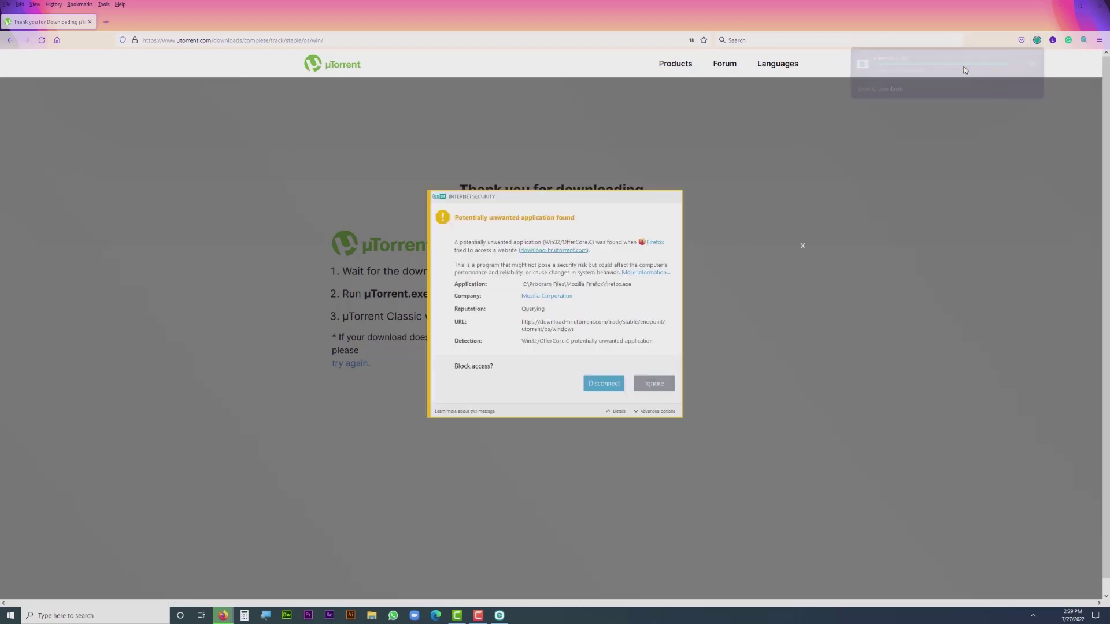
Step: Review the details of the potentially unwanted application alert and ignore the ESET warnings about the µTorrent website and downloaded file
drag(542, 198, 581, 187)
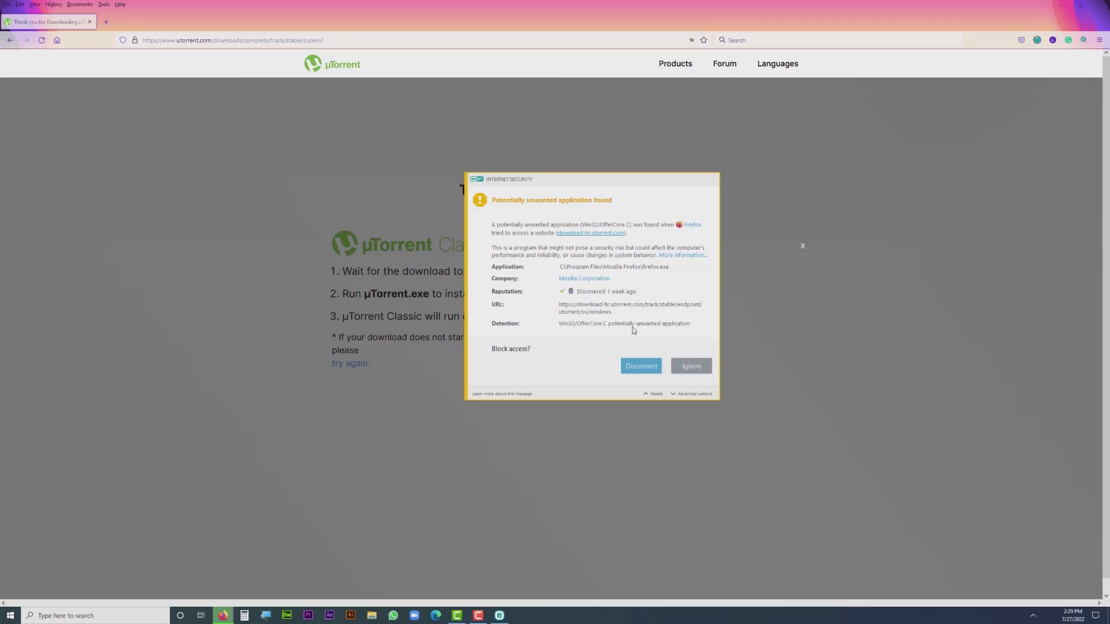
click(652, 394)
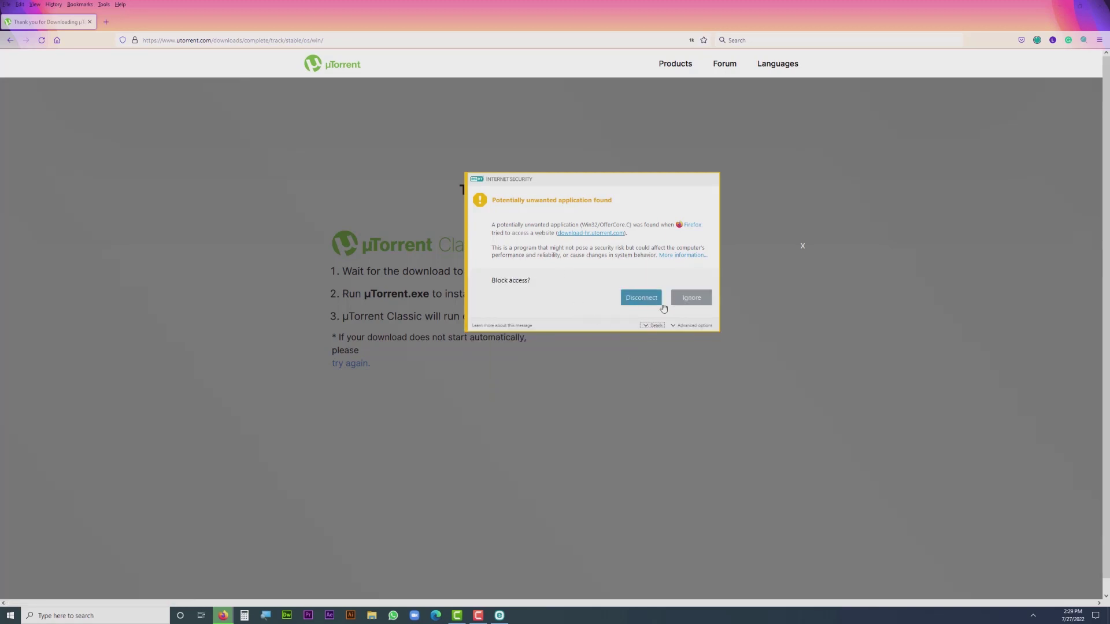
click(655, 325)
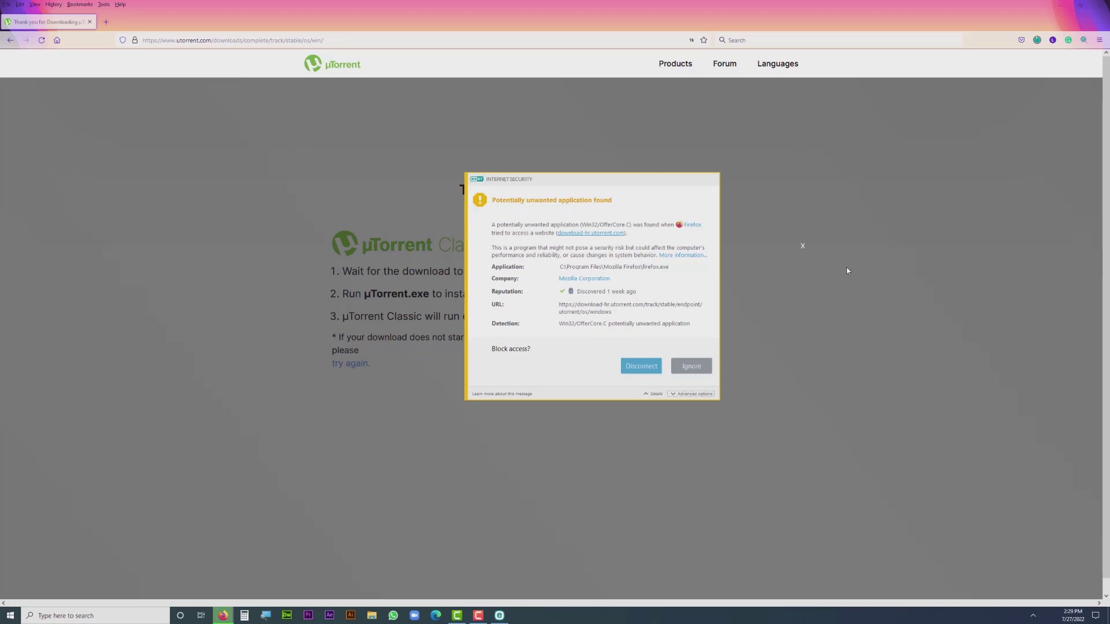
click(802, 247)
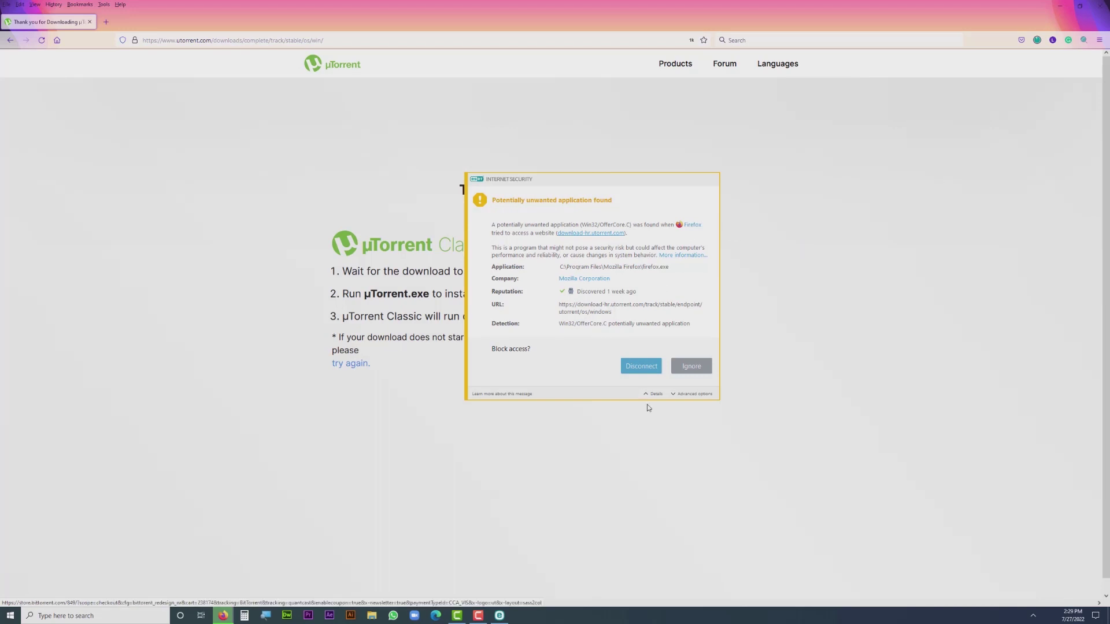
click(698, 369)
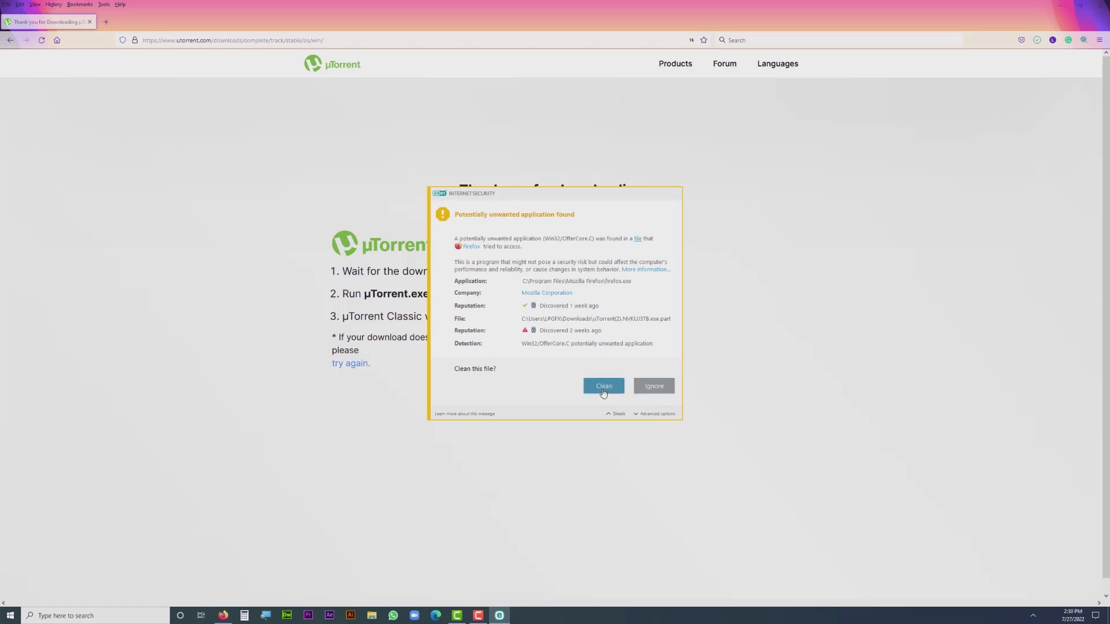
click(654, 390)
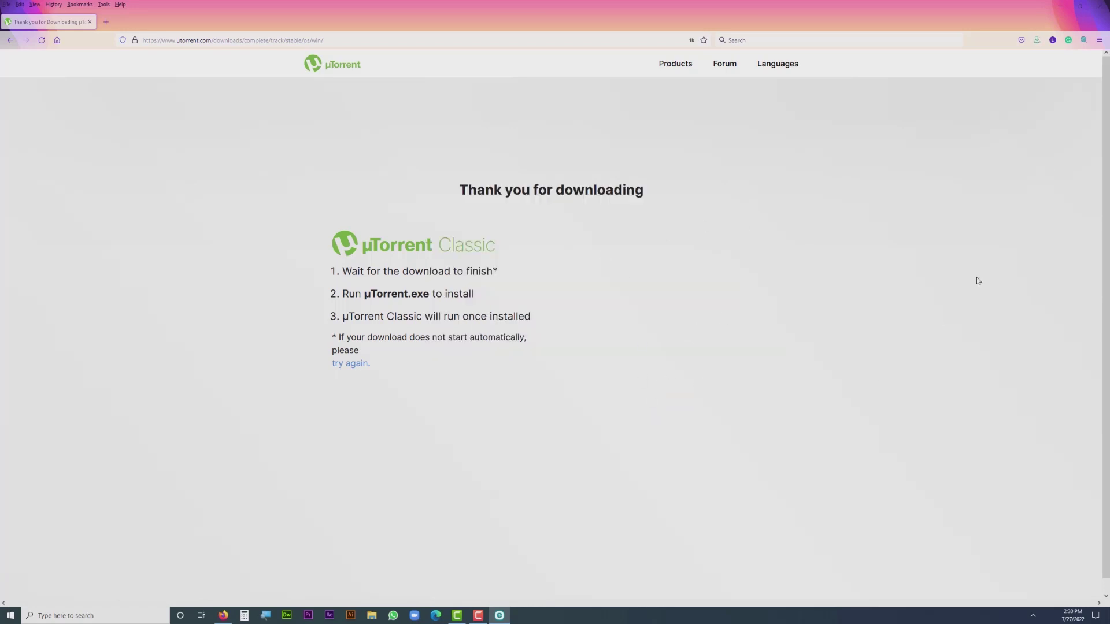
Step: Clean the flagged uTorrent(2).exe file with ESET and return to the µTorrent Classic version comparison page
click(1037, 42)
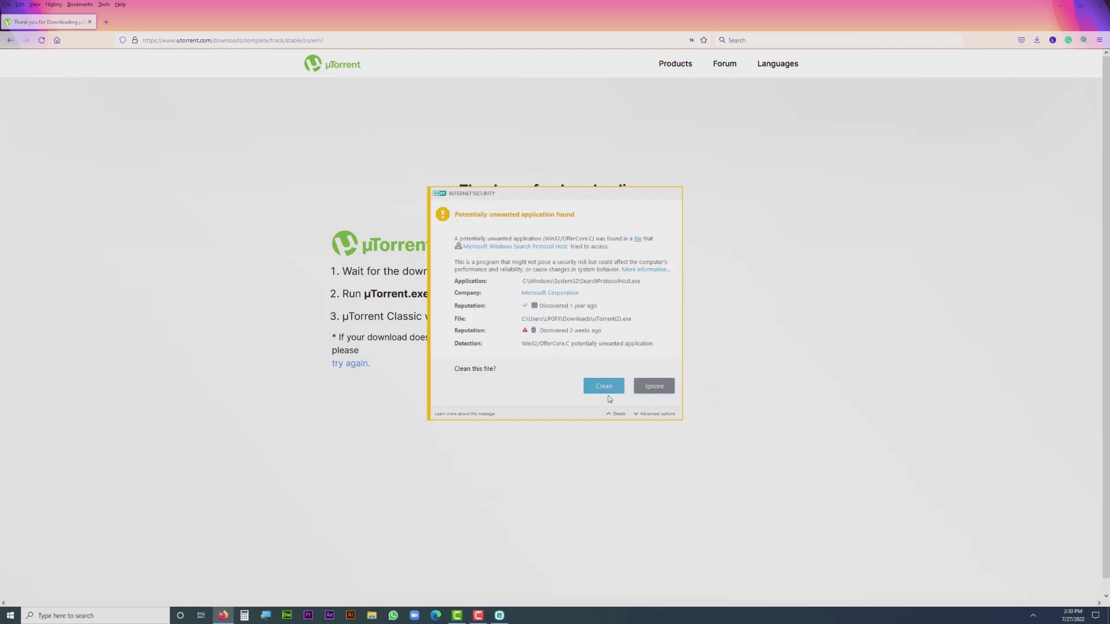
click(601, 387)
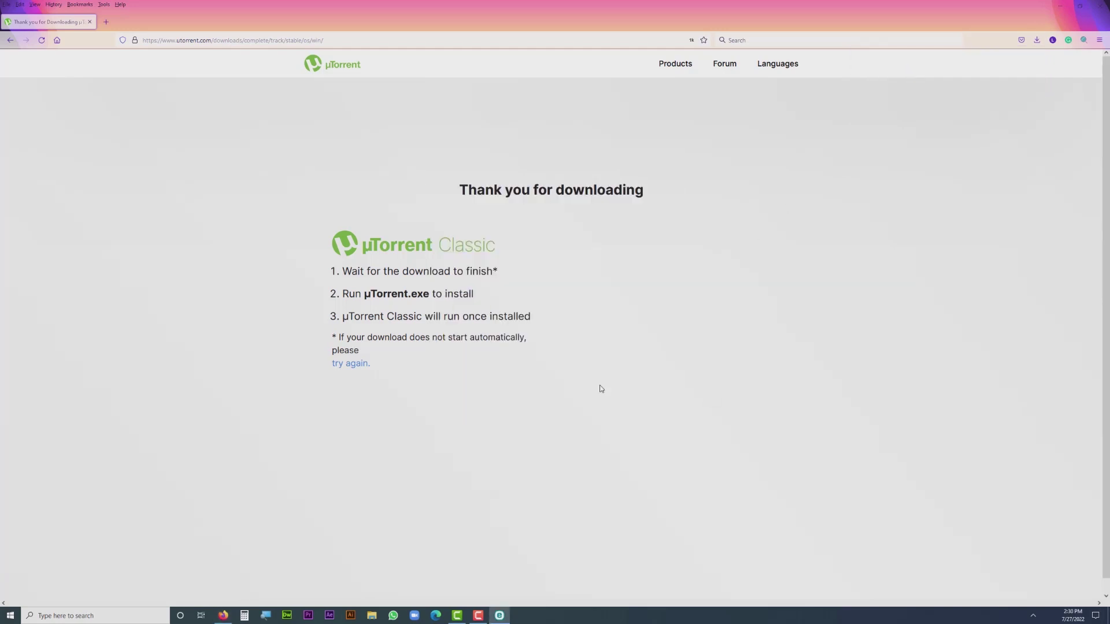
click(1037, 41)
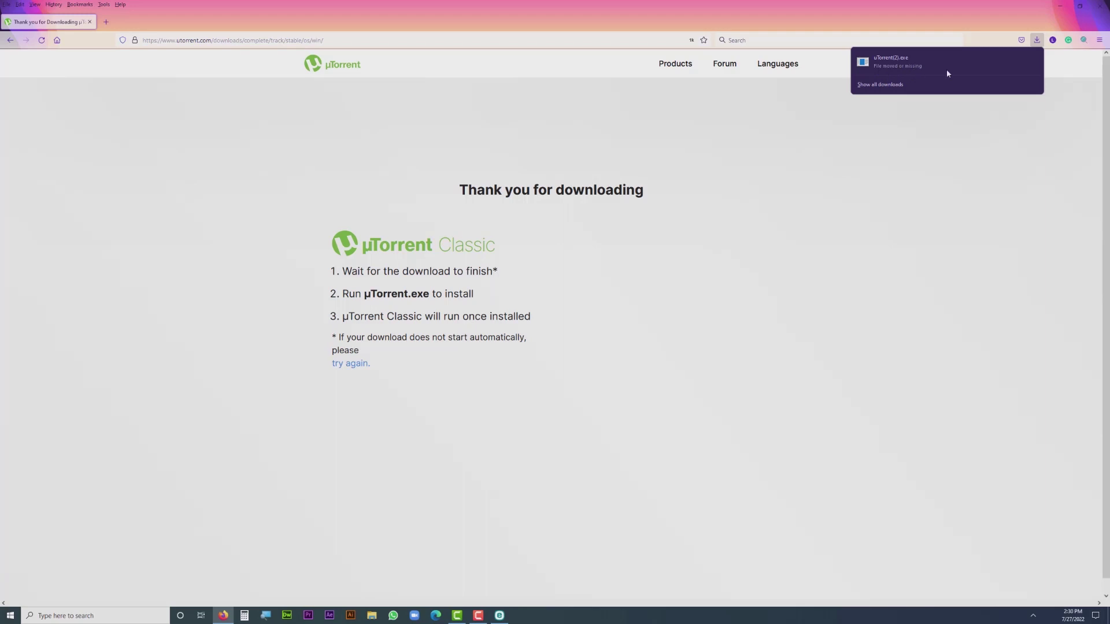
click(624, 223)
click(11, 40)
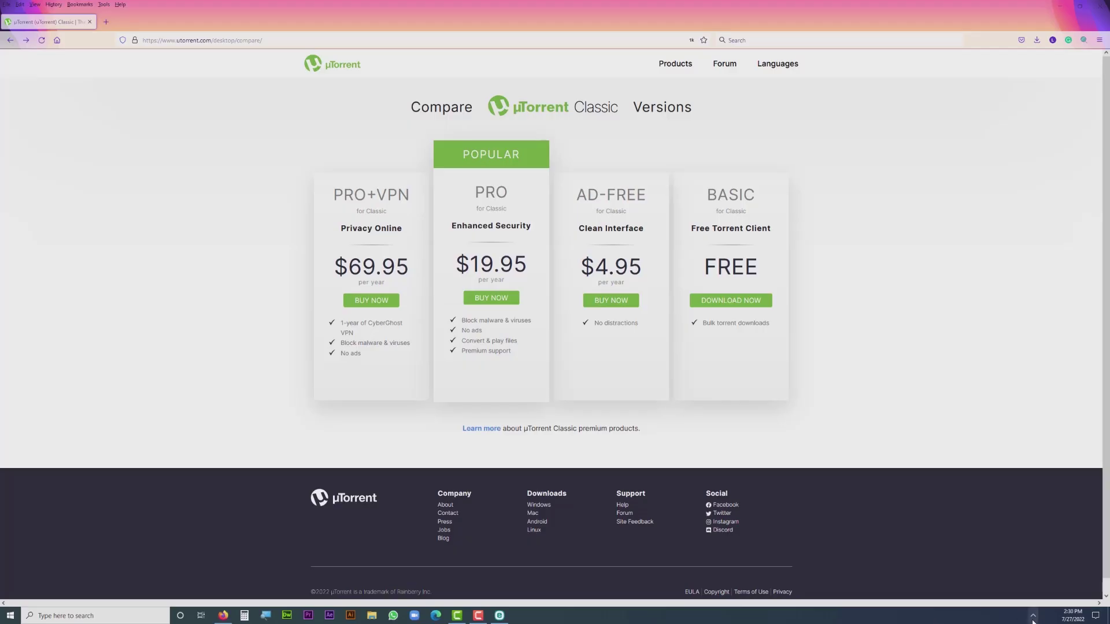
Step: Pause ESET's antivirus and antispyware protection for 30 minutes and minimize its window
click(1032, 615)
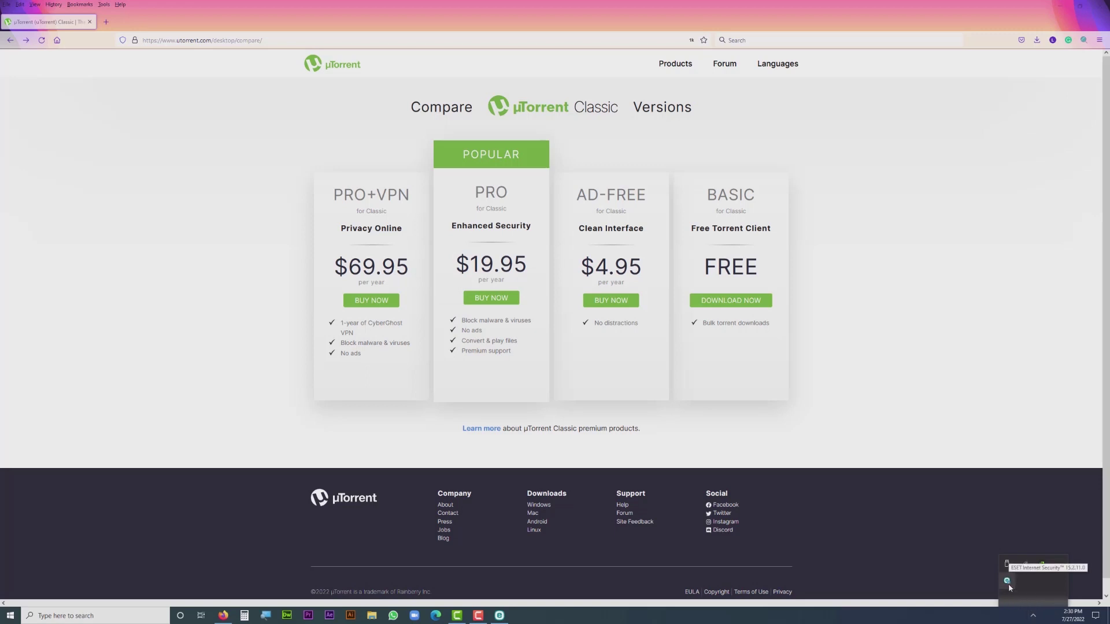
right_click(1009, 586)
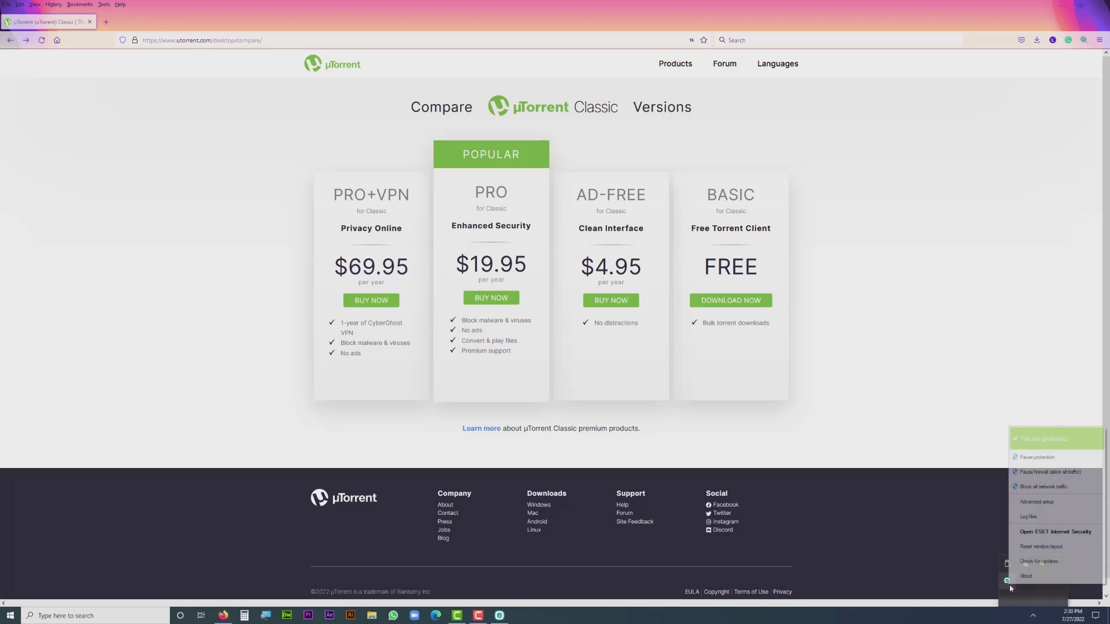
click(1063, 460)
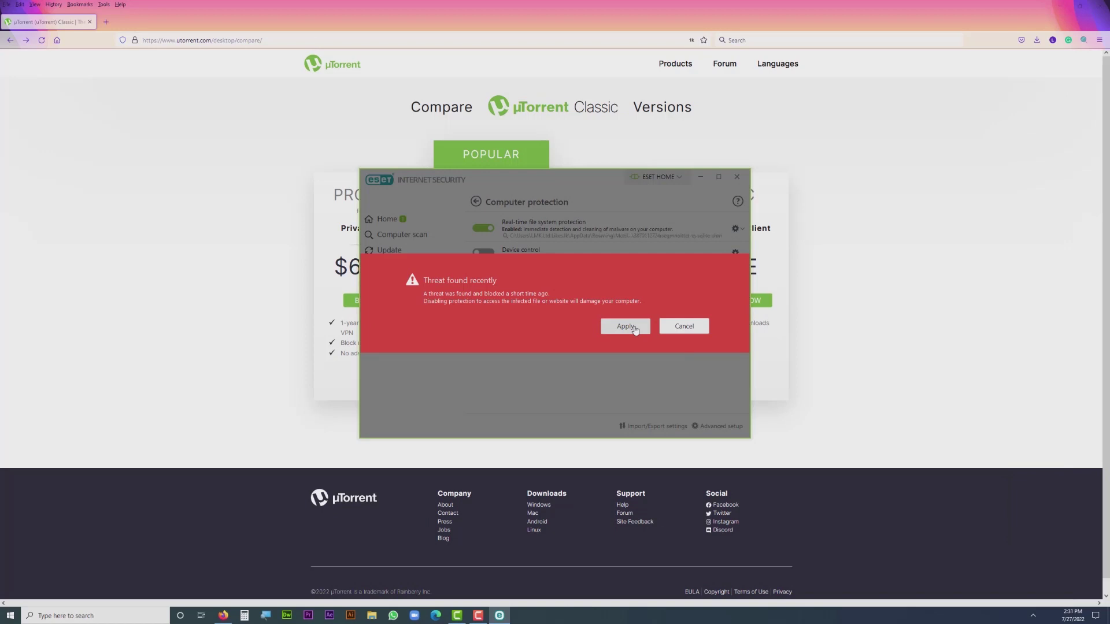
click(625, 327)
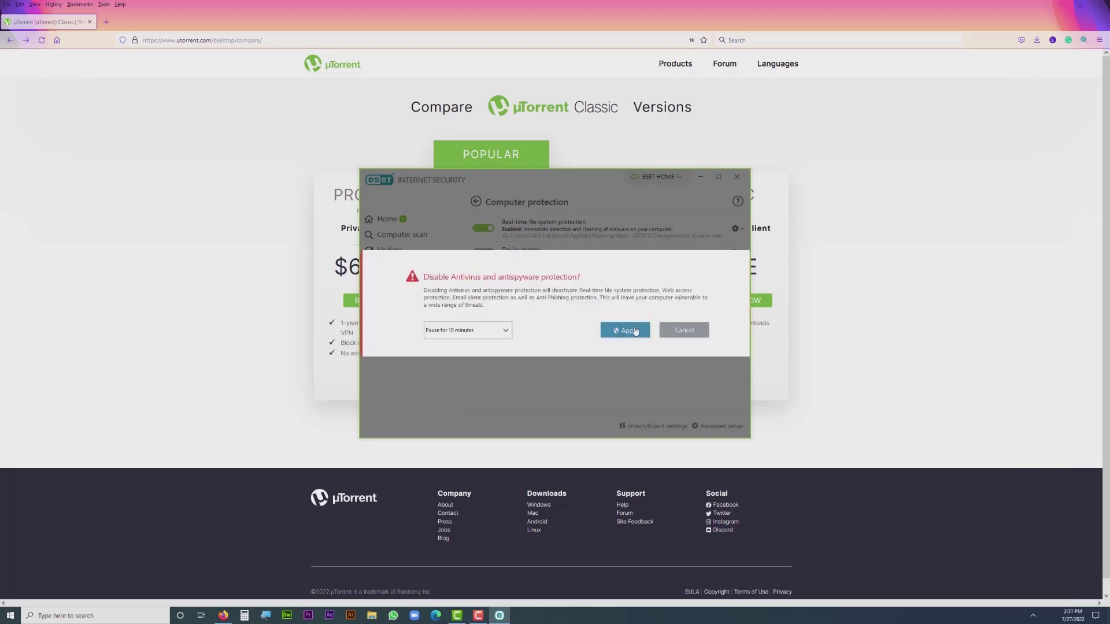
click(493, 332)
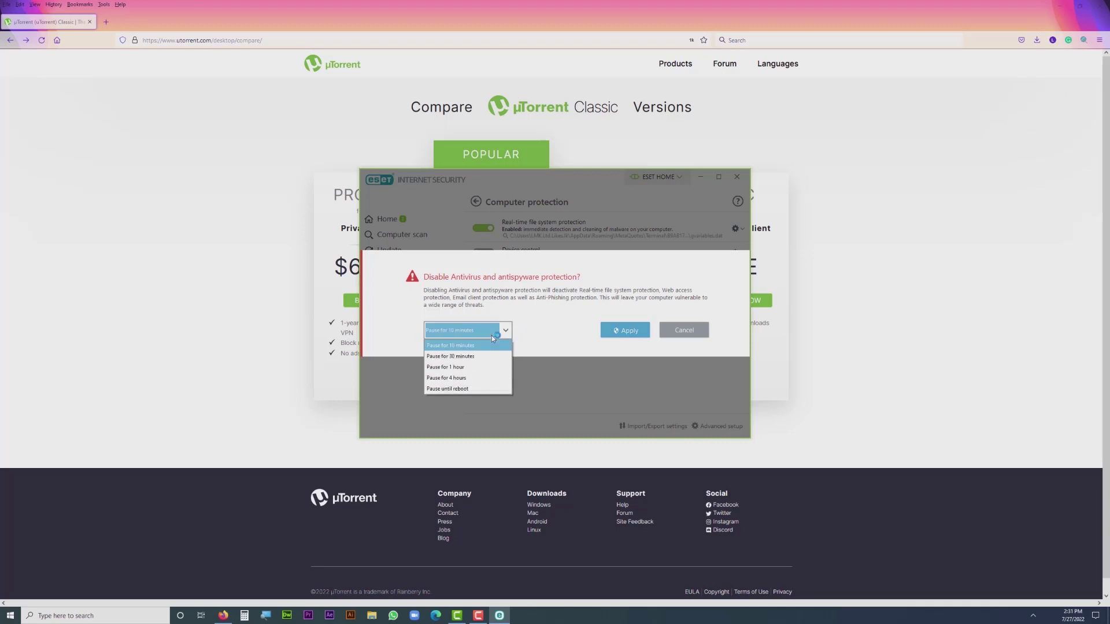
click(467, 356)
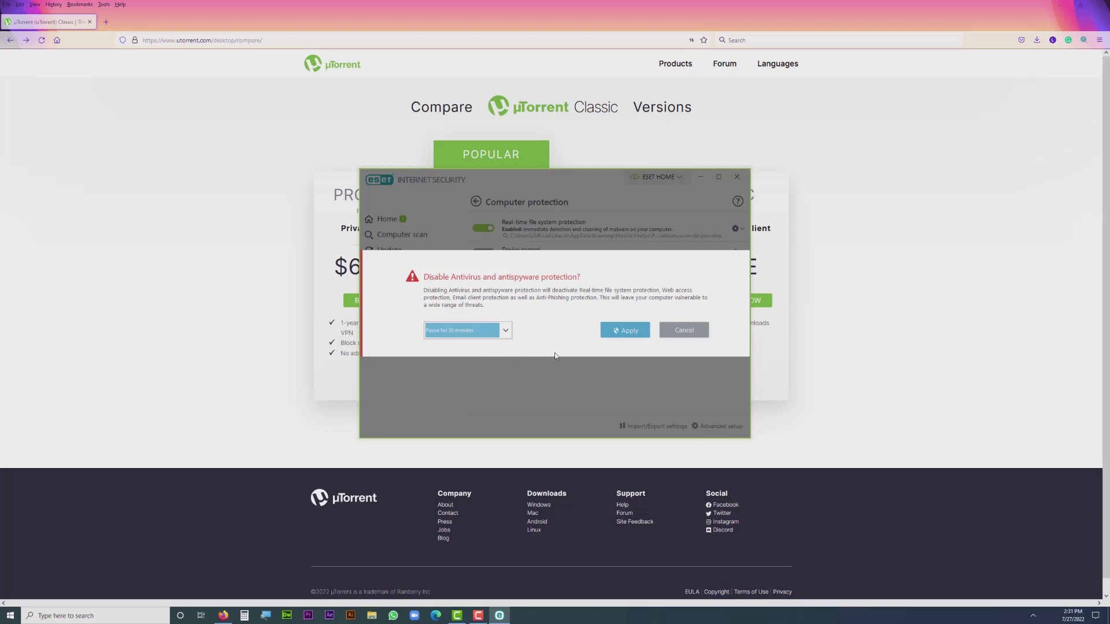
click(627, 338)
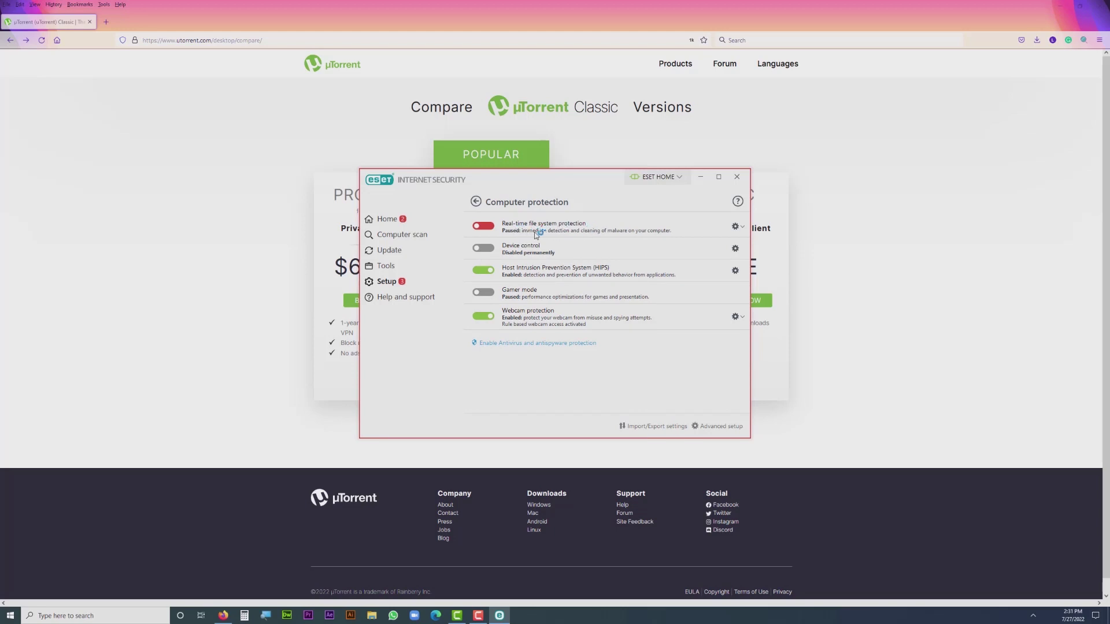
click(708, 179)
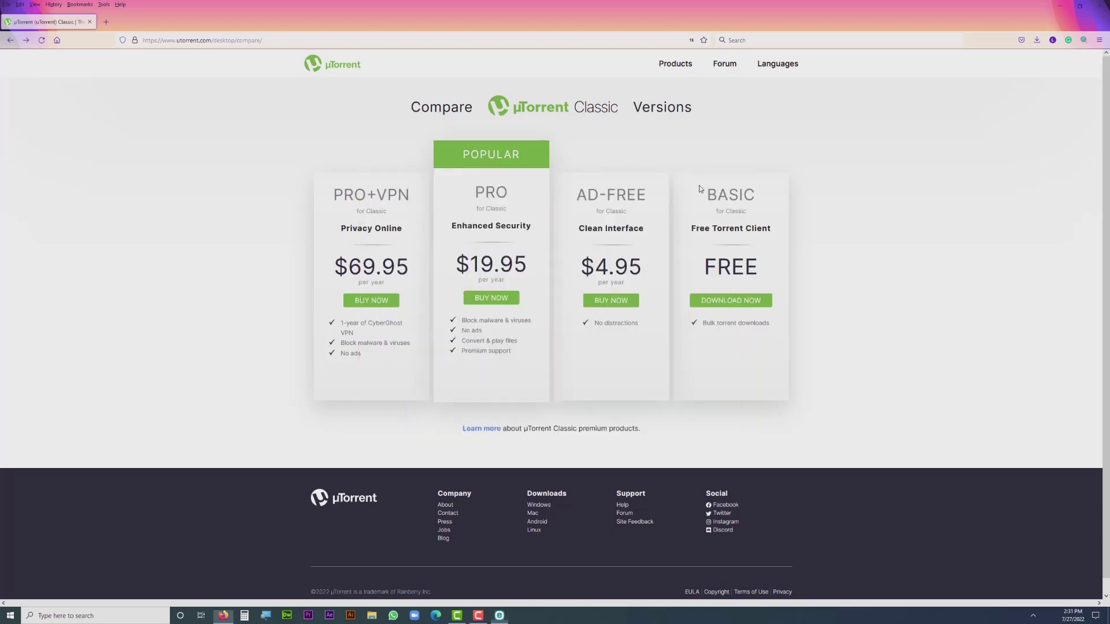
Step: Download the free Basic version of µTorrent Classic again, run the new uTorrent(2).exe and minimize the browser
click(702, 300)
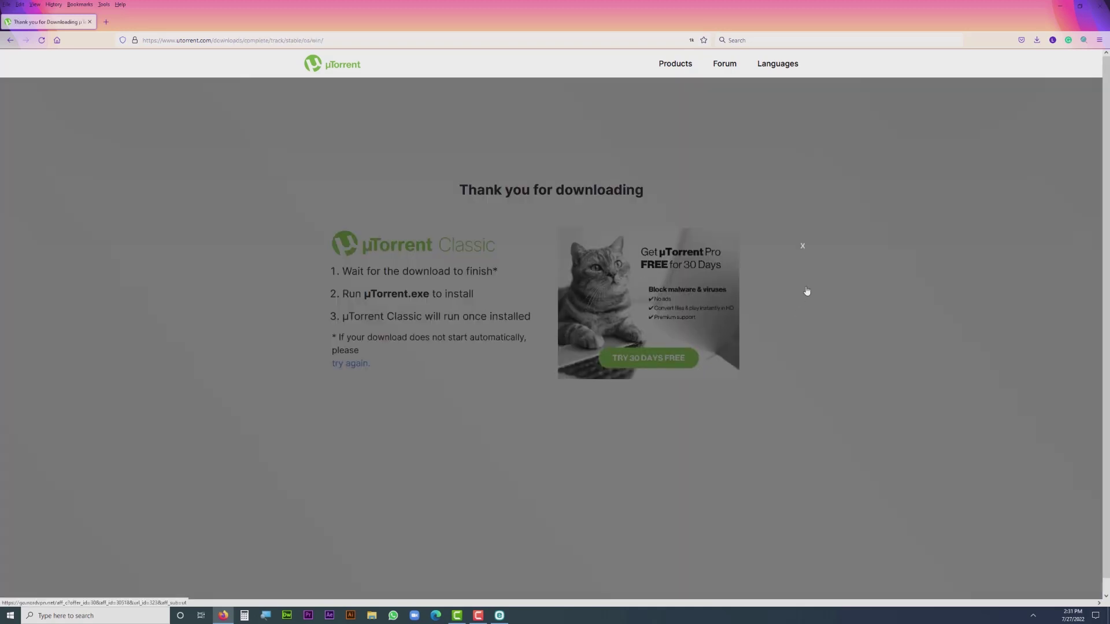
click(803, 248)
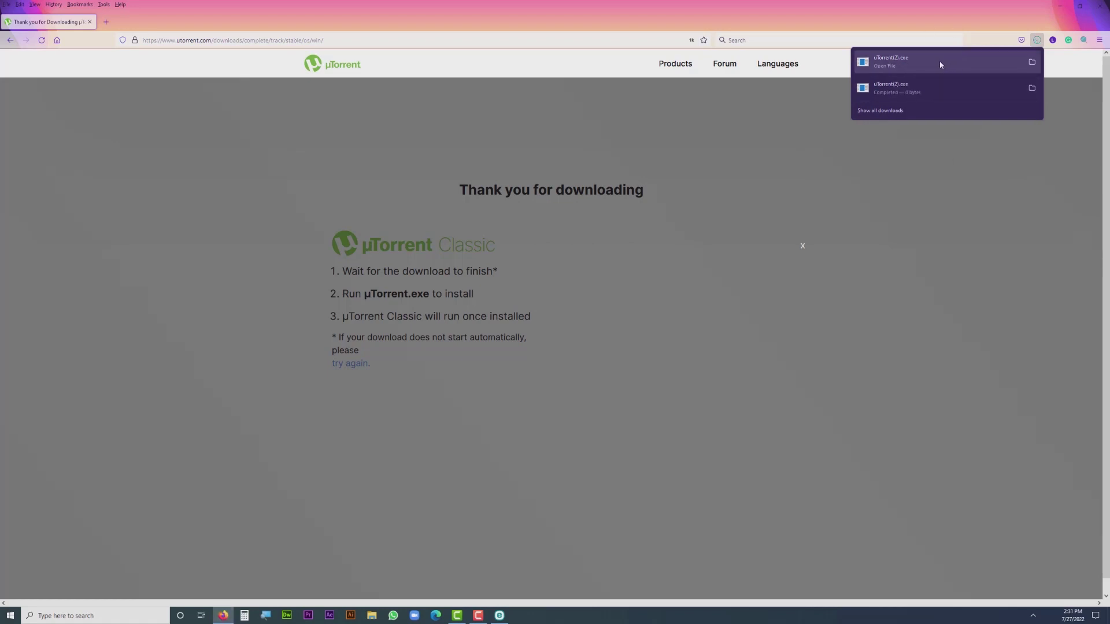
click(913, 70)
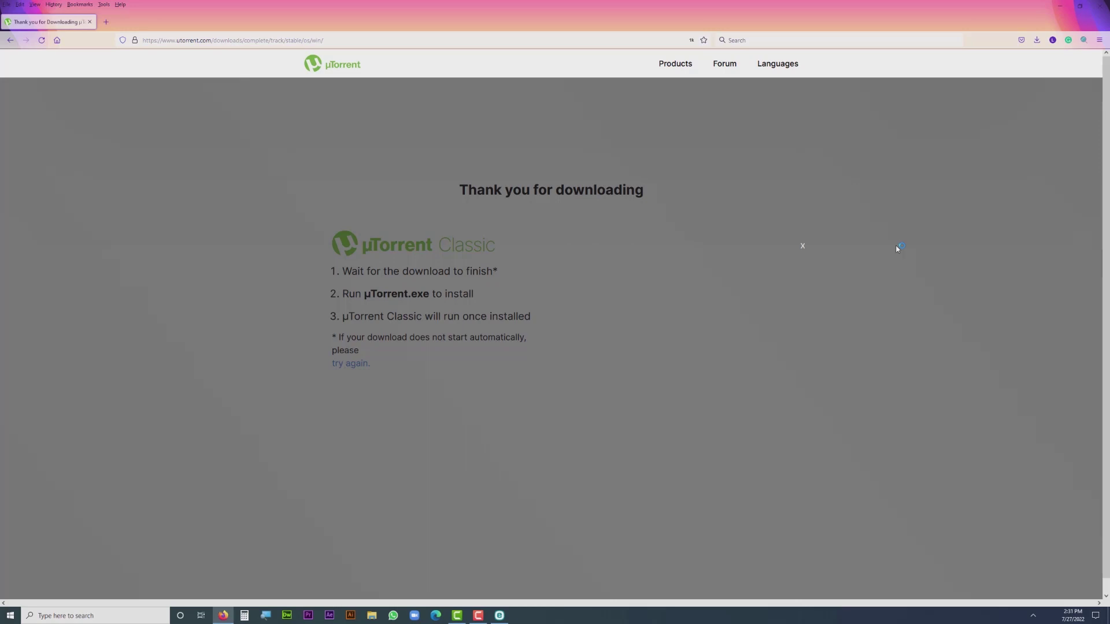
click(1061, 7)
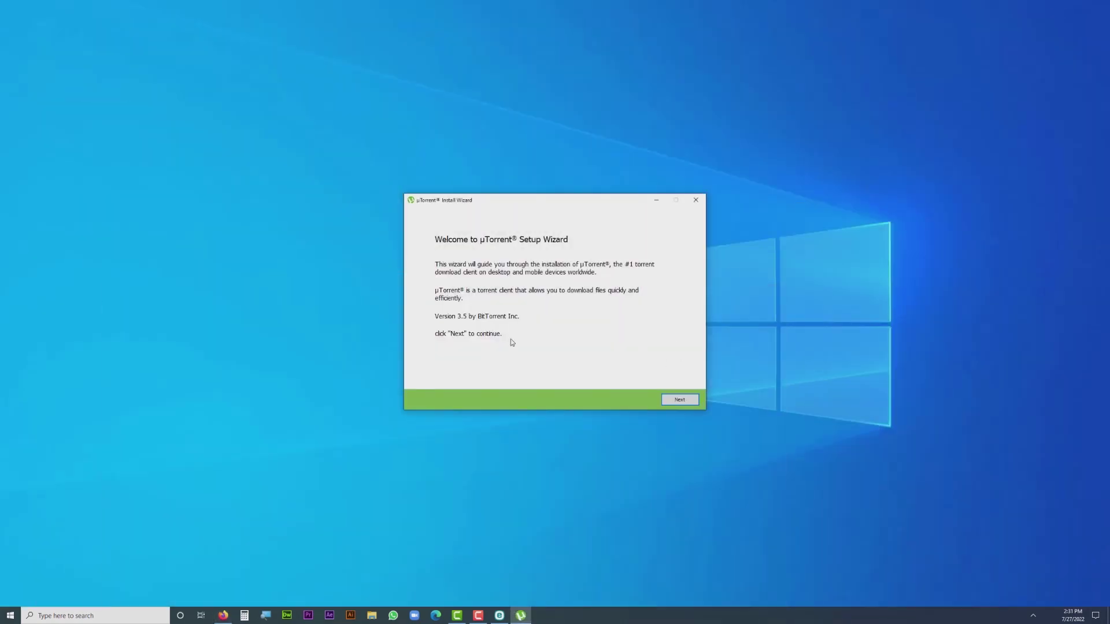
Step: Proceed through the µTorrent setup wizard's welcome and warning pages and accept the License Agreement and Privacy Policy
drag(497, 205, 502, 198)
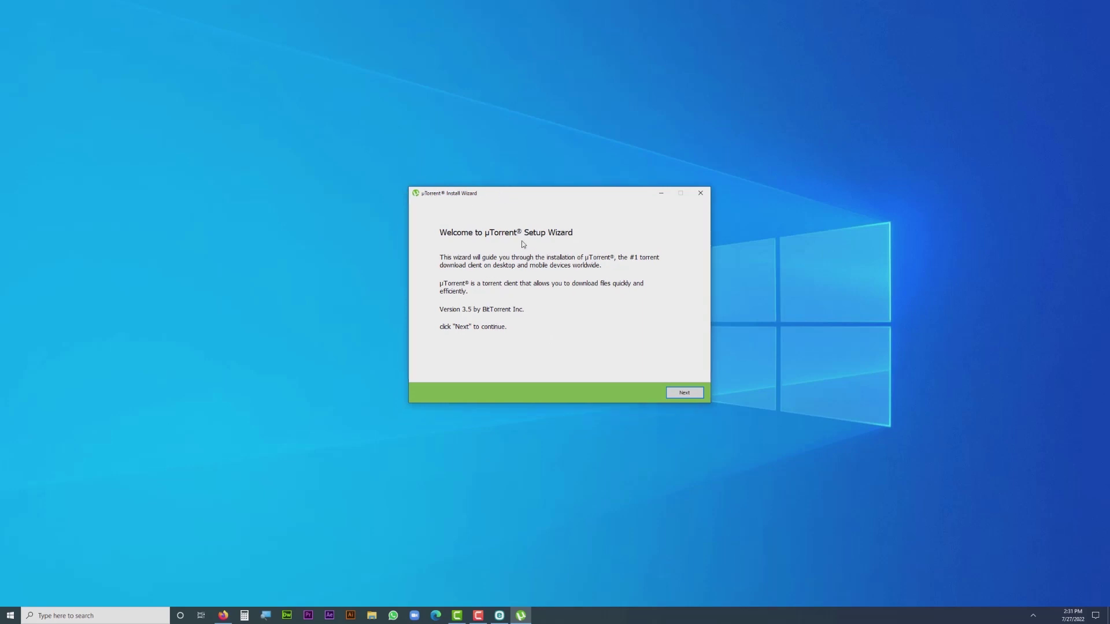
click(683, 394)
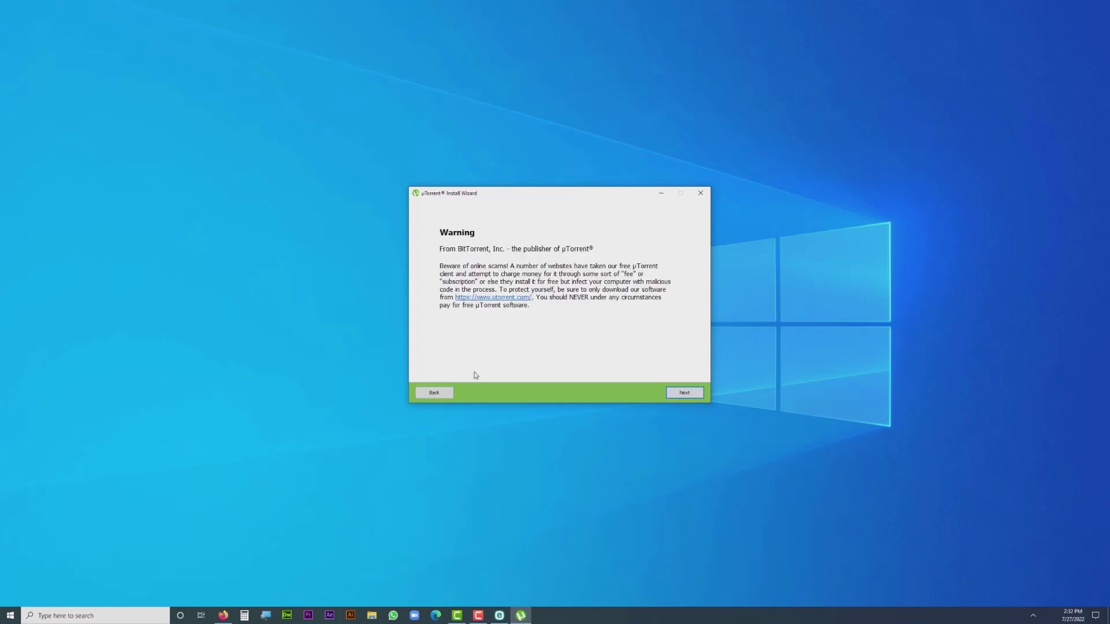
click(685, 394)
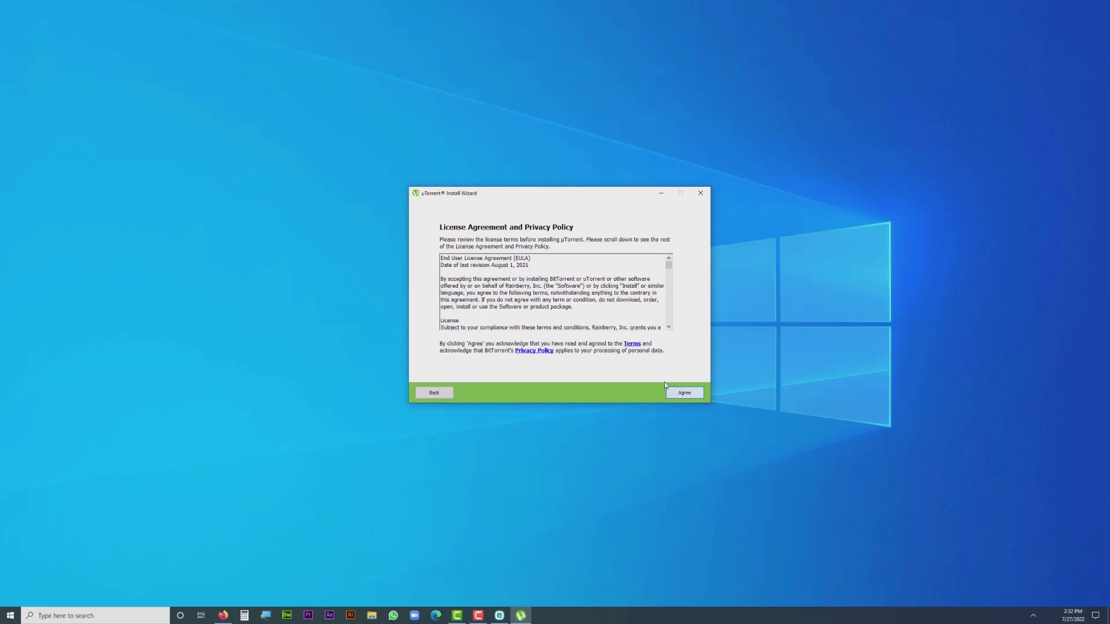
drag(670, 267, 675, 331)
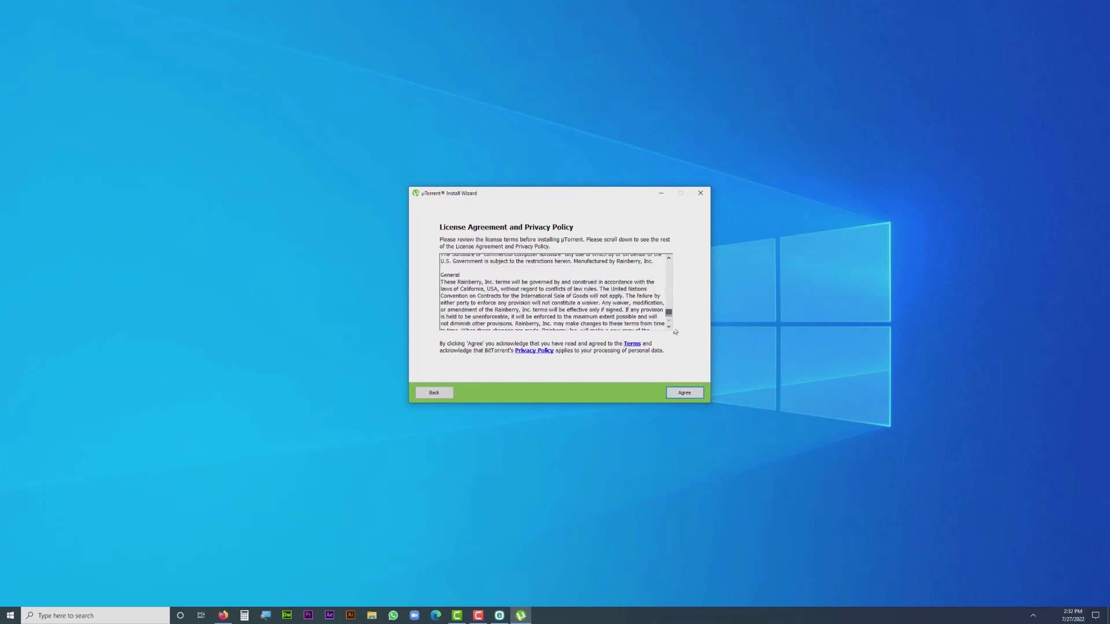
click(684, 393)
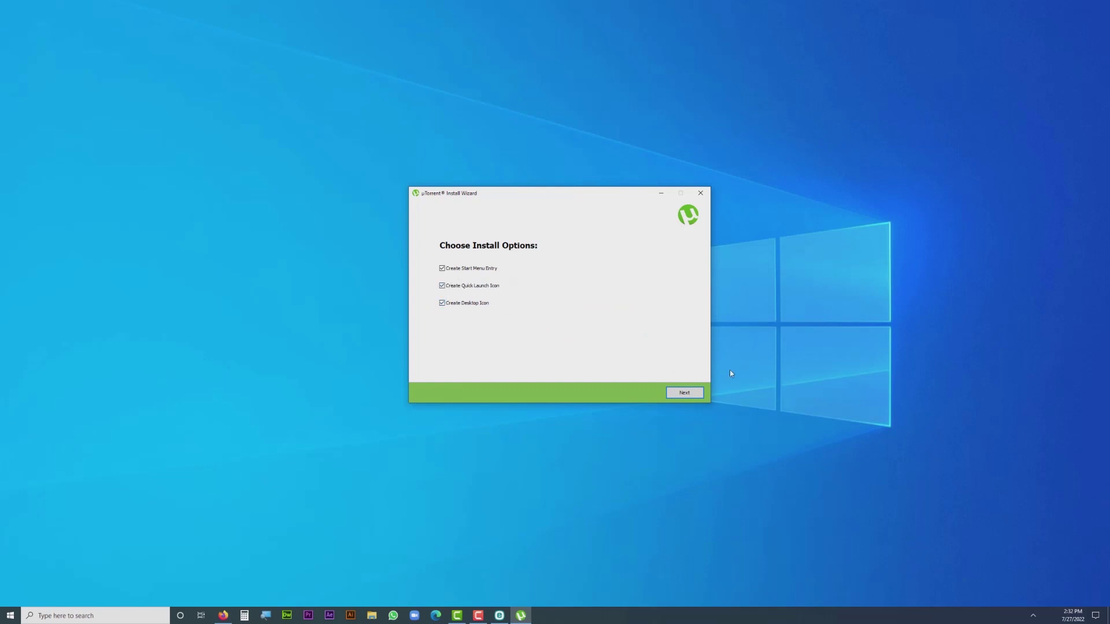
Step: Complete the µTorrent installation with all default options, launch the application, and close its product news page before minimizing the browser
click(684, 392)
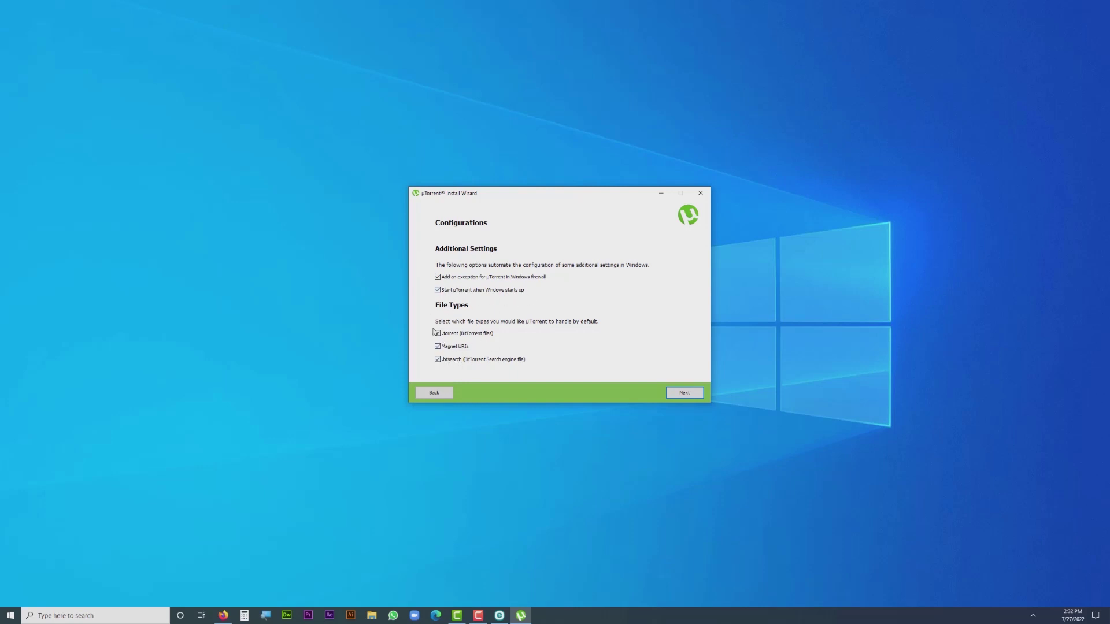
click(683, 393)
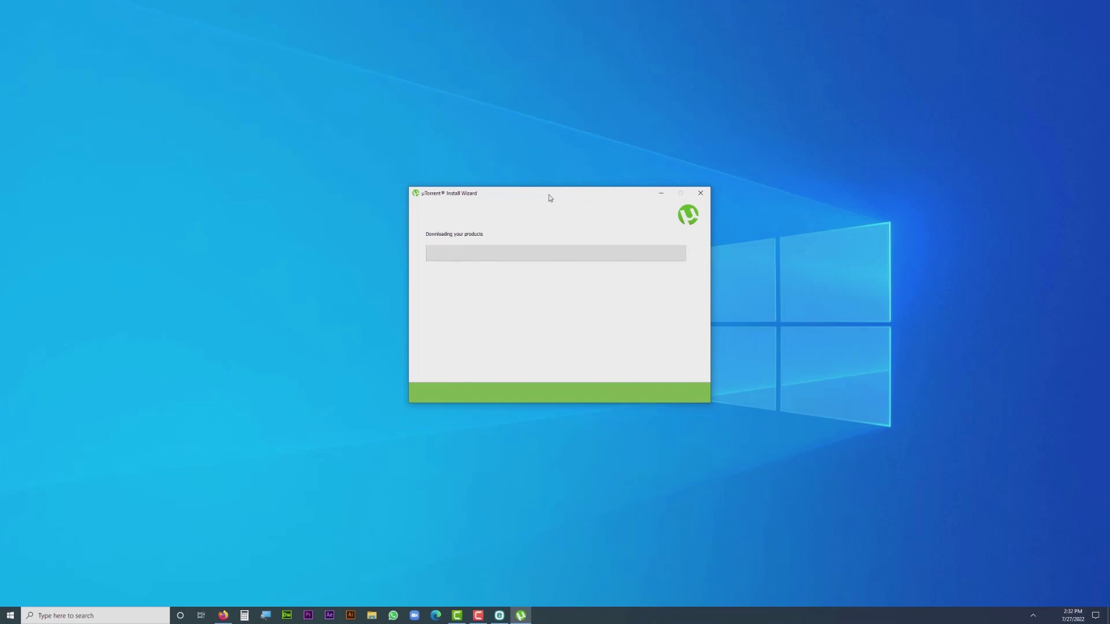
drag(530, 194, 625, 203)
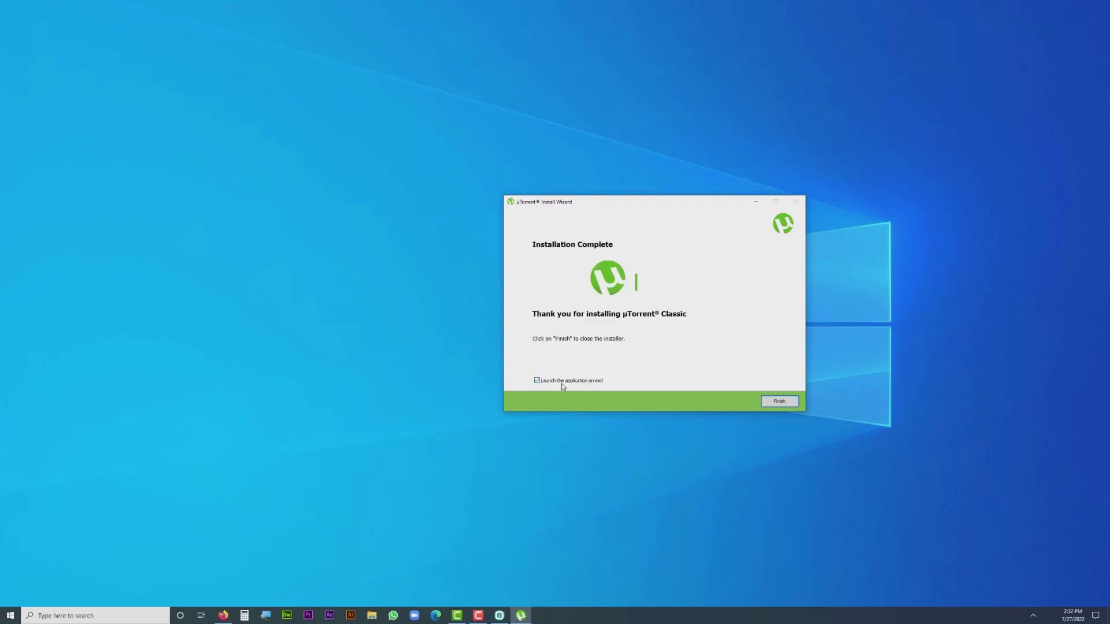
click(778, 405)
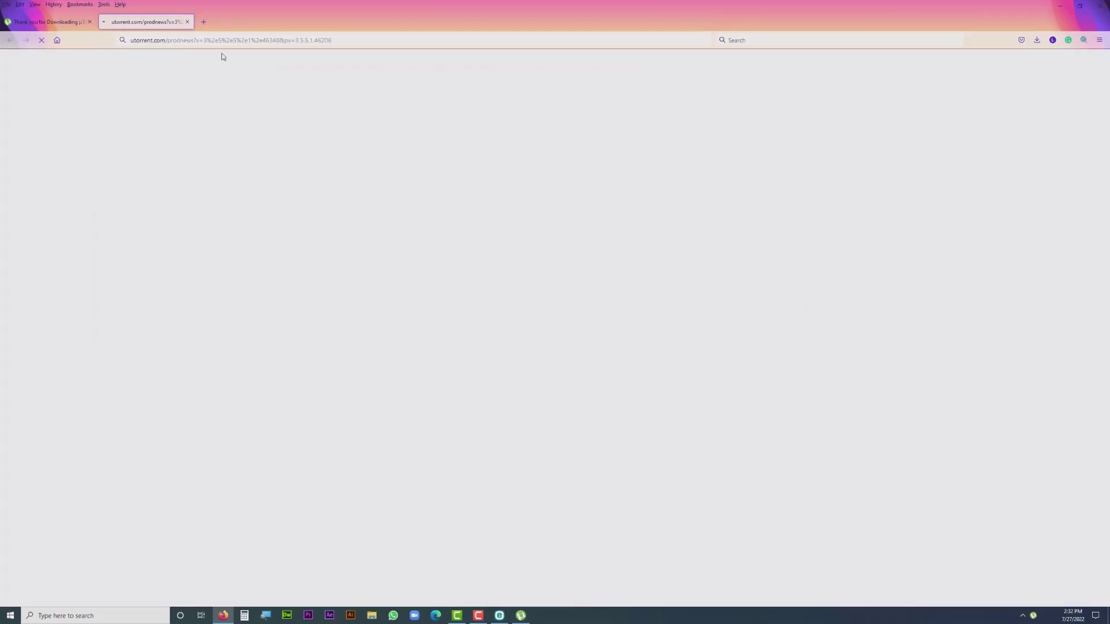
click(187, 22)
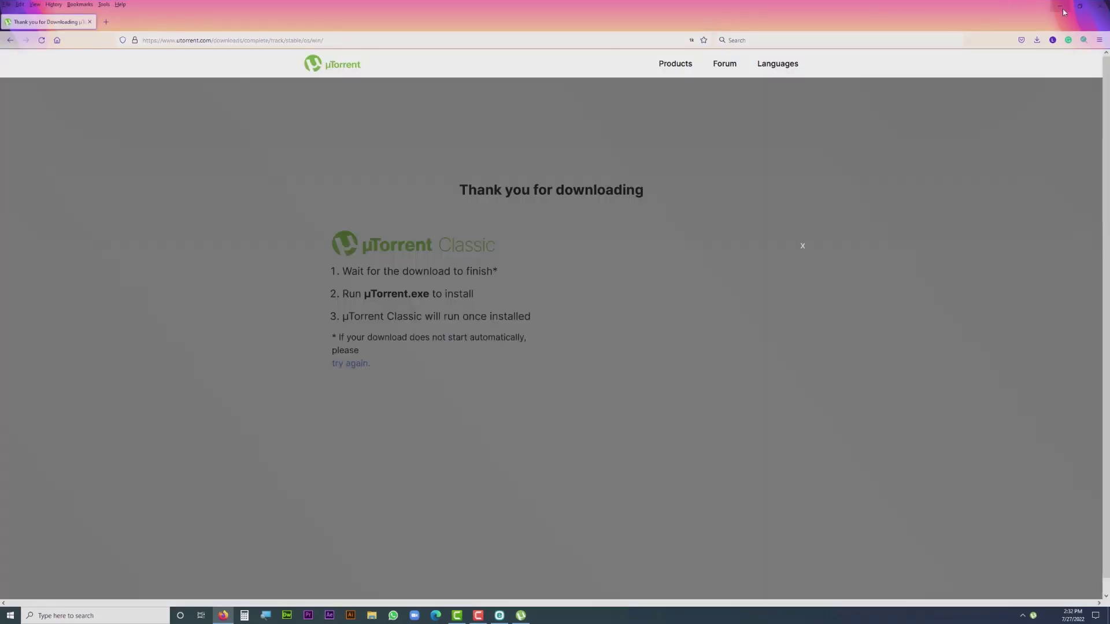
click(1061, 8)
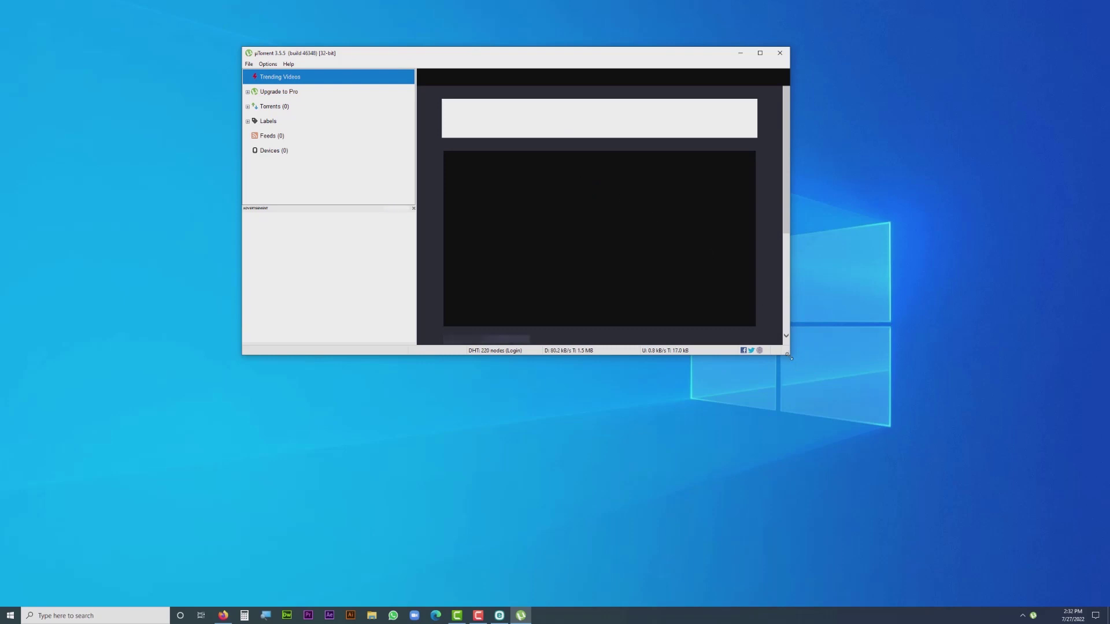
Step: Enlarge the µTorrent window and look over its file commands
mouse_move(786, 353)
mouse_down()
mouse_move(808, 376)
mouse_move(803, 362)
mouse_up()
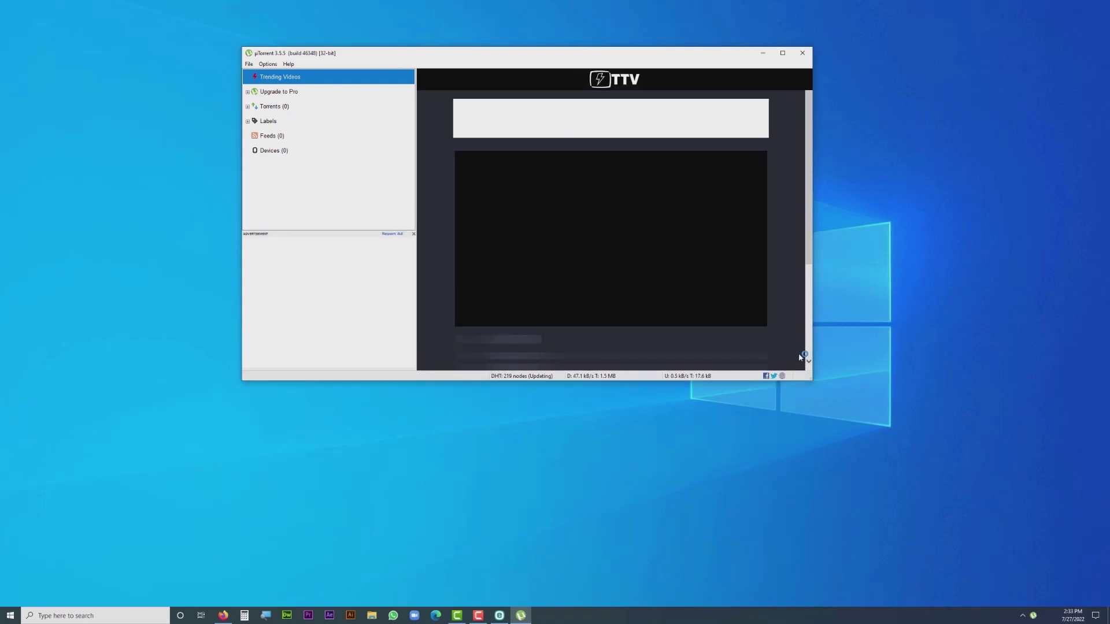
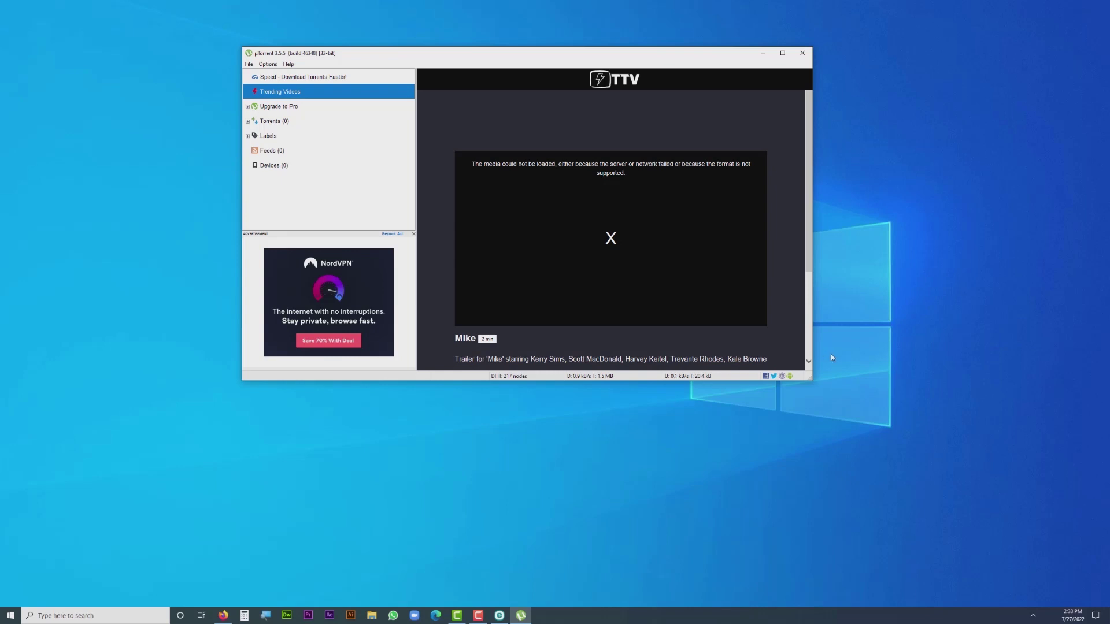
drag(803, 376, 904, 492)
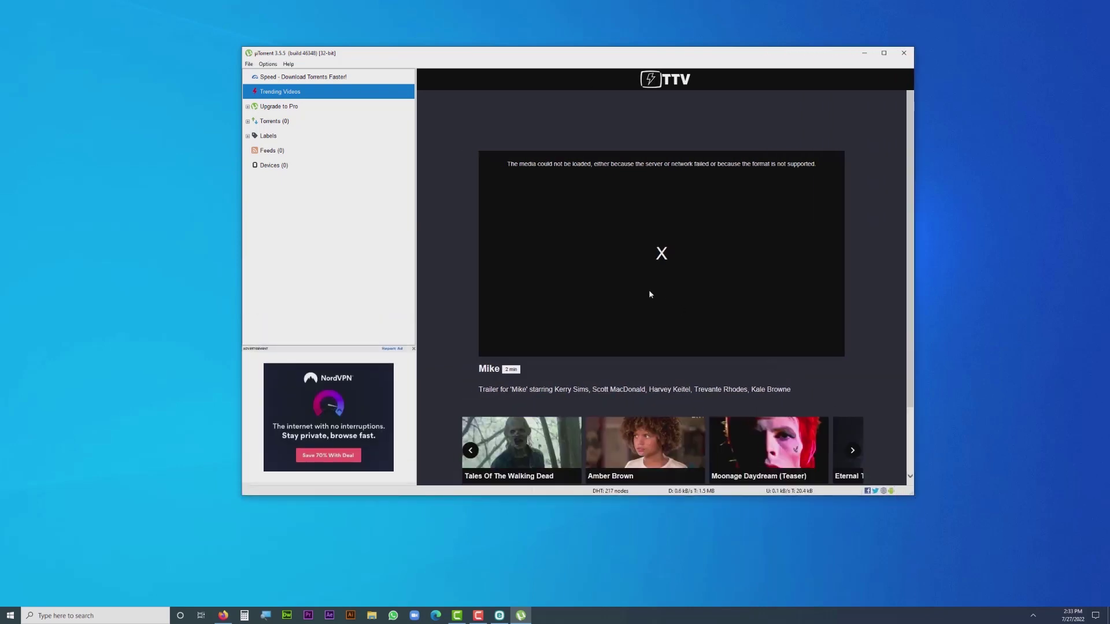
click(251, 65)
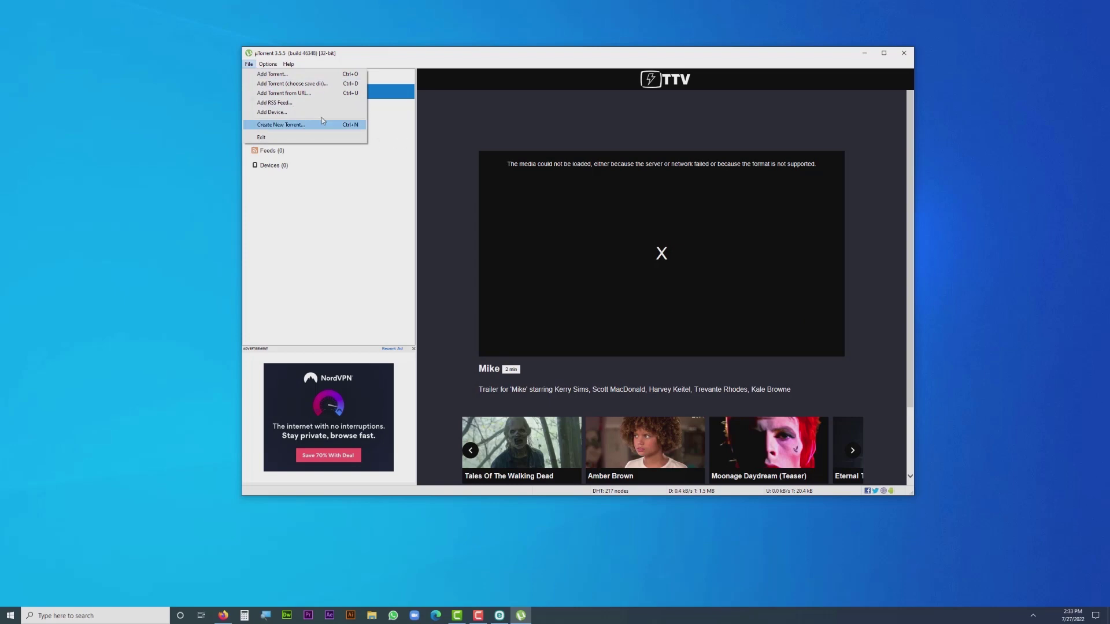
click(396, 85)
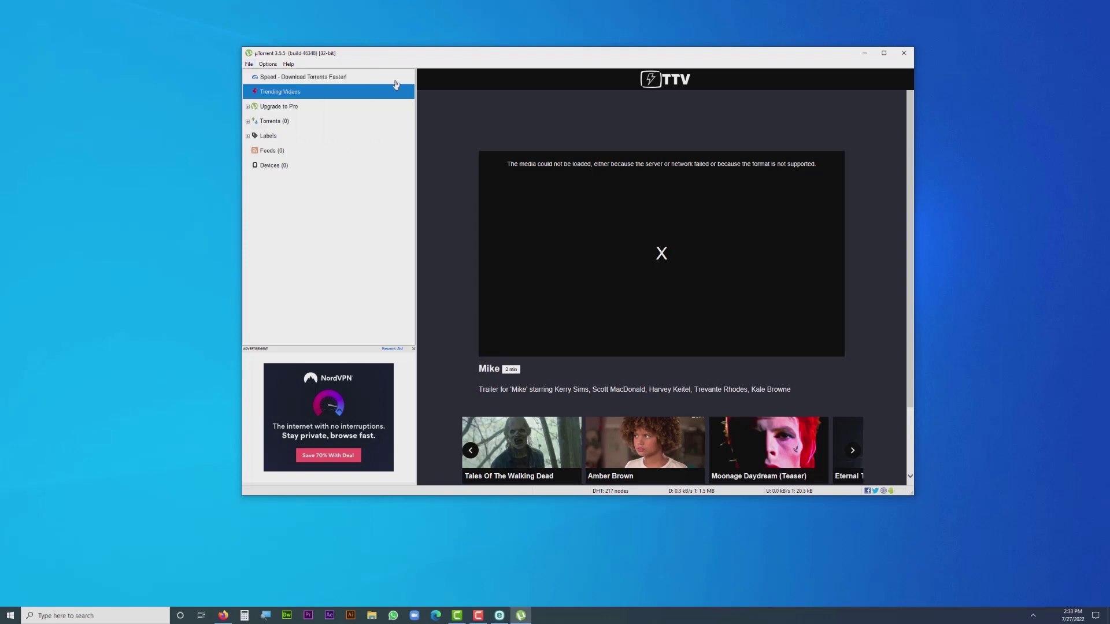
drag(383, 61, 414, 68)
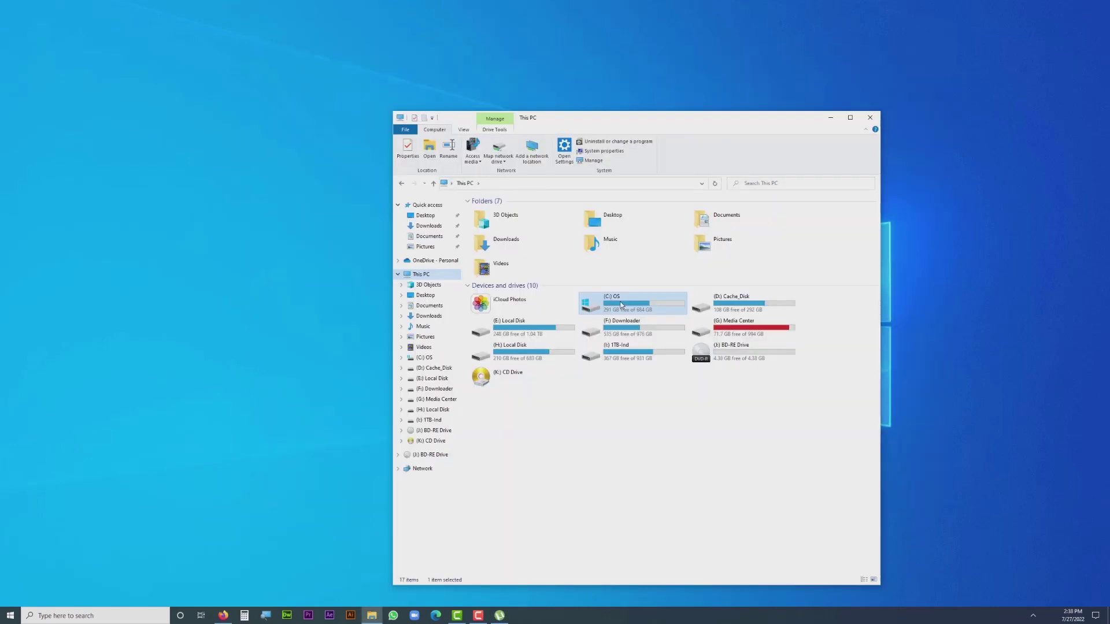
Step: Switch to File Explorer, open AppData\Roaming\uTorrent in the user's profile folder on drive C, and select its full path
click(621, 305)
double_click(622, 305)
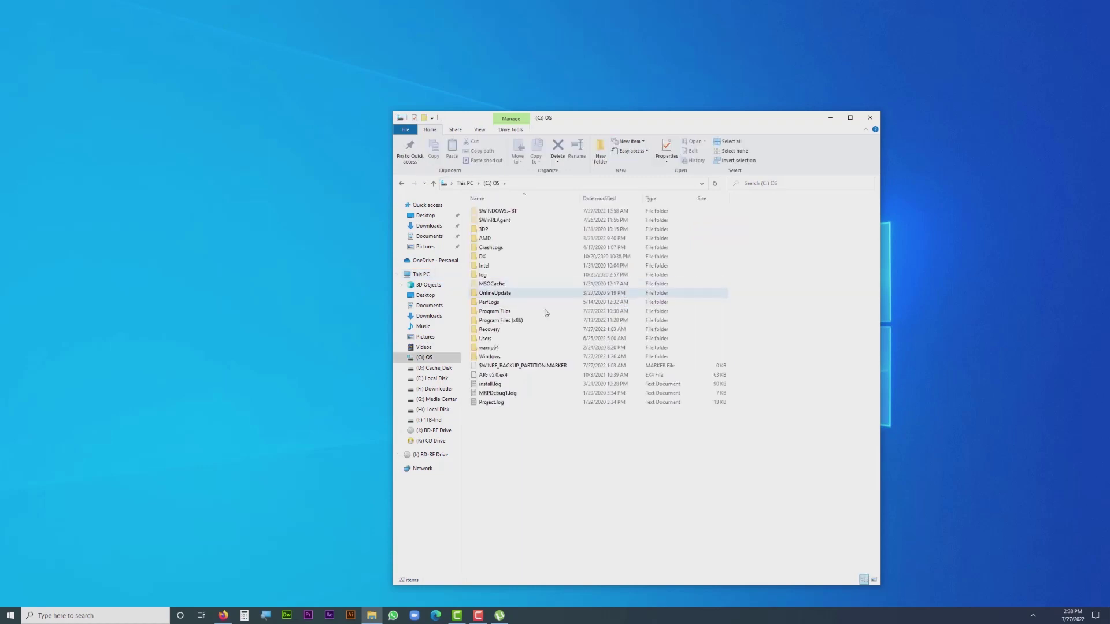
double_click(506, 339)
double_click(490, 220)
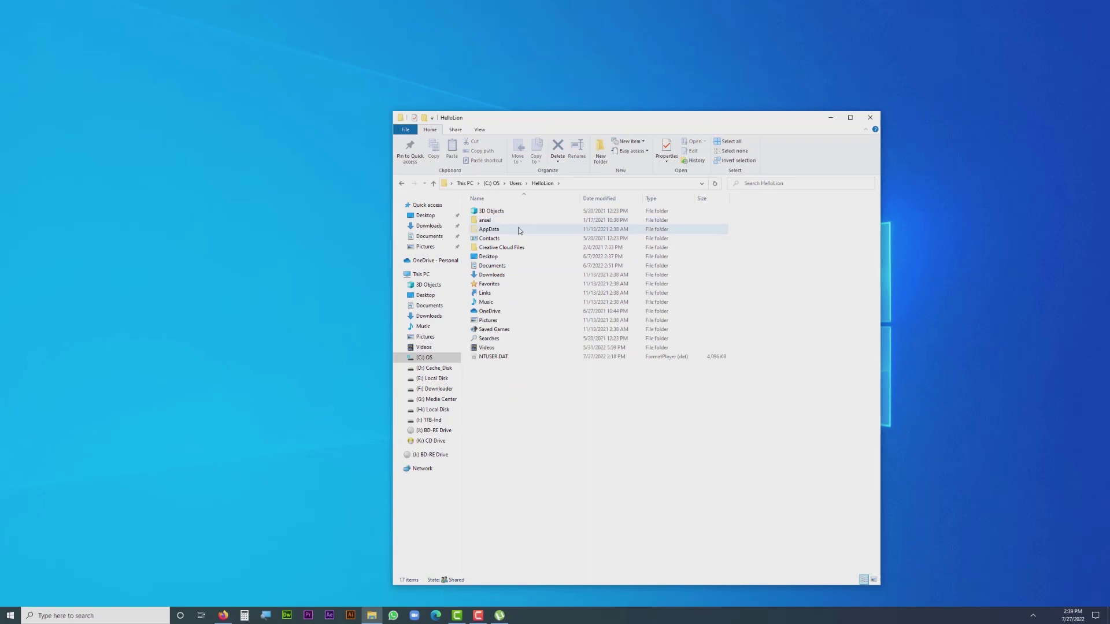
double_click(518, 230)
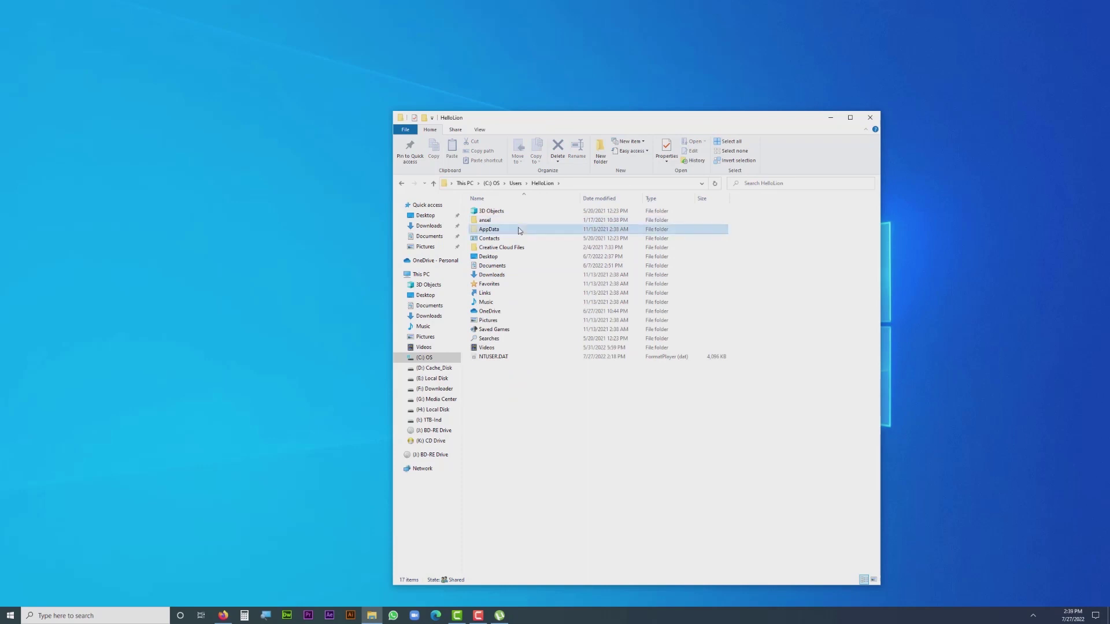
drag(531, 124, 493, 107)
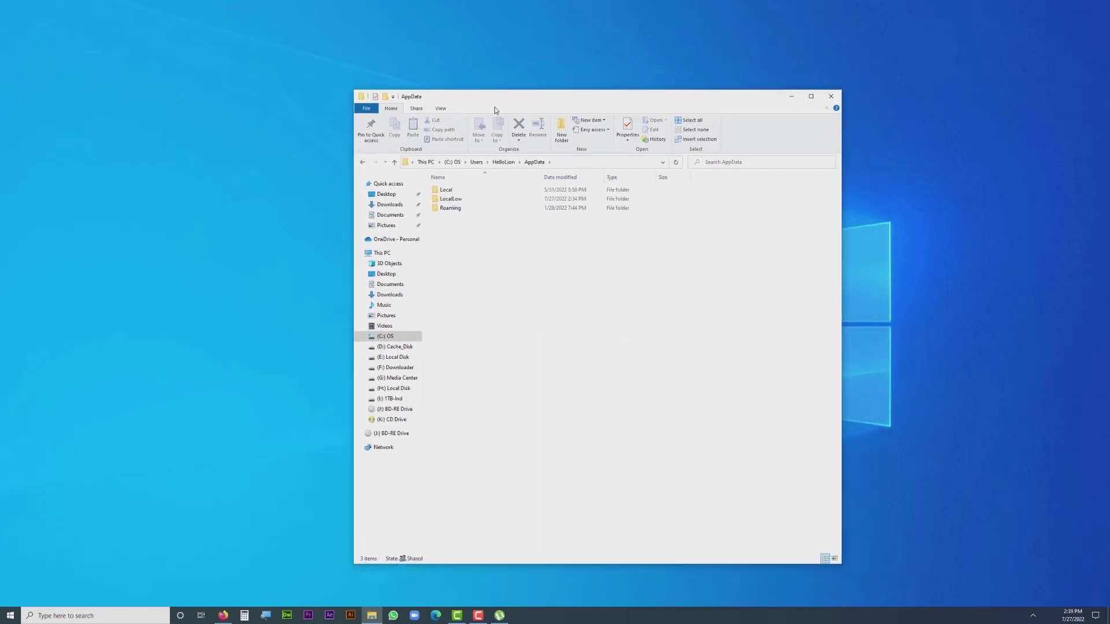
click(456, 208)
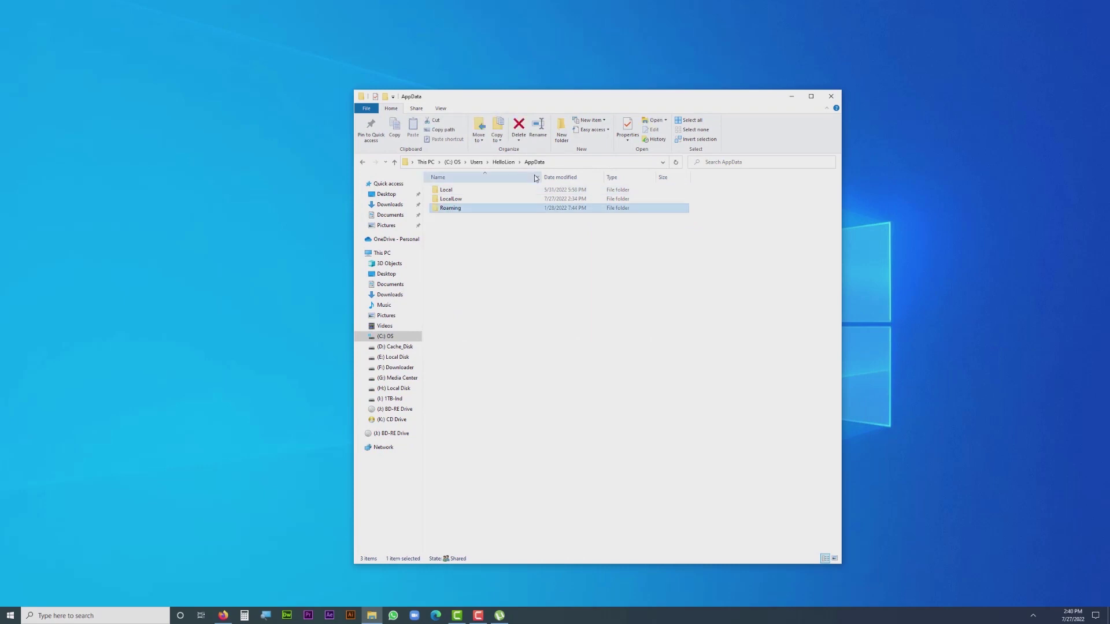
click(575, 305)
double_click(462, 210)
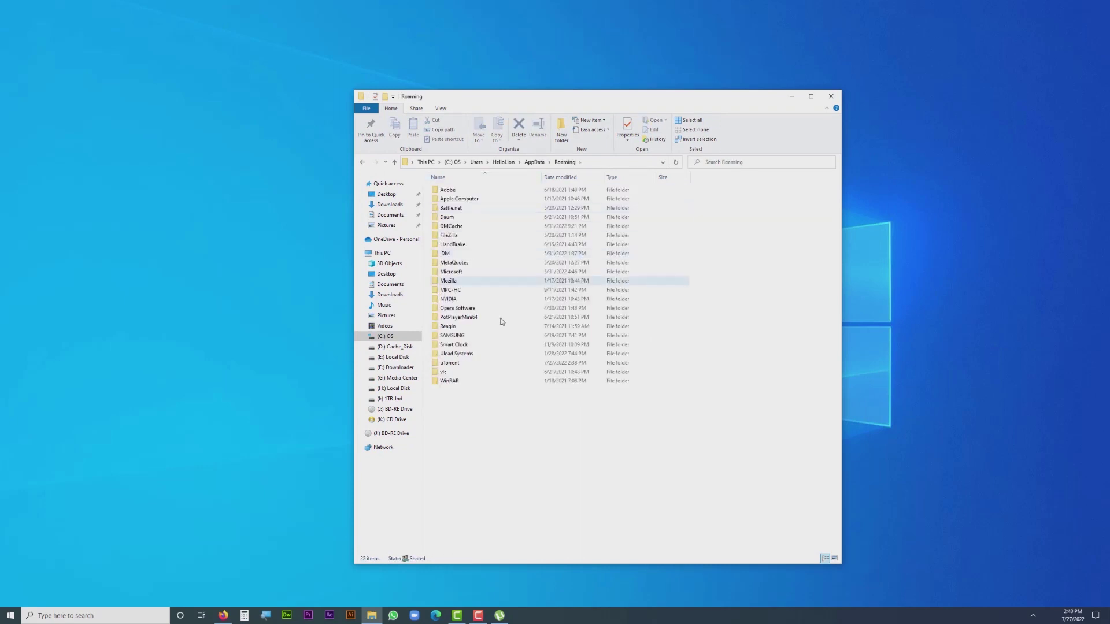
double_click(460, 364)
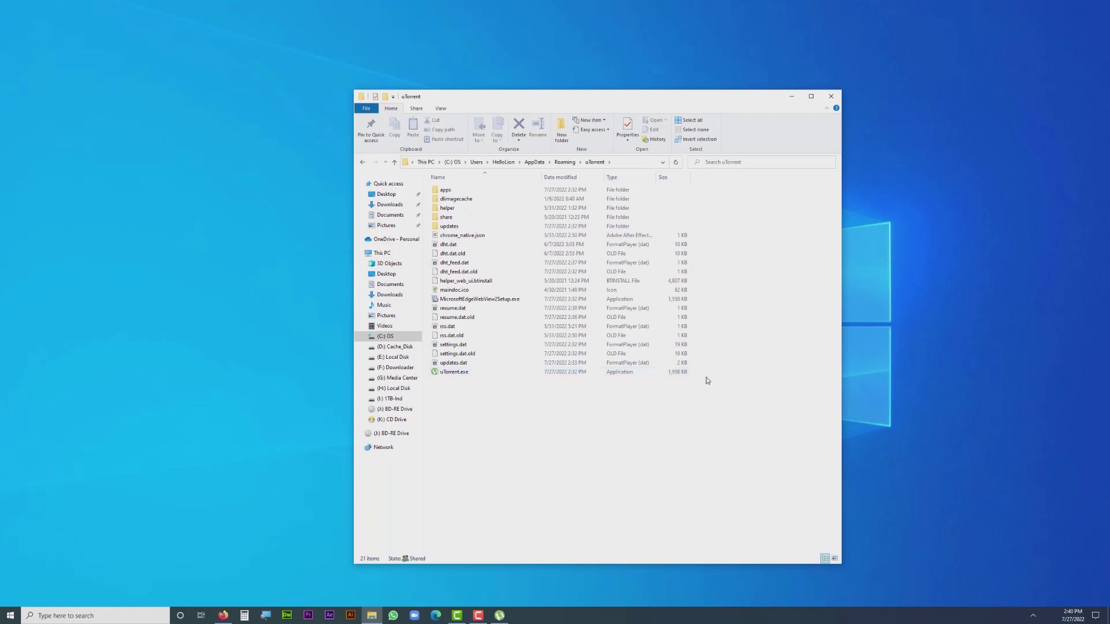
click(629, 165)
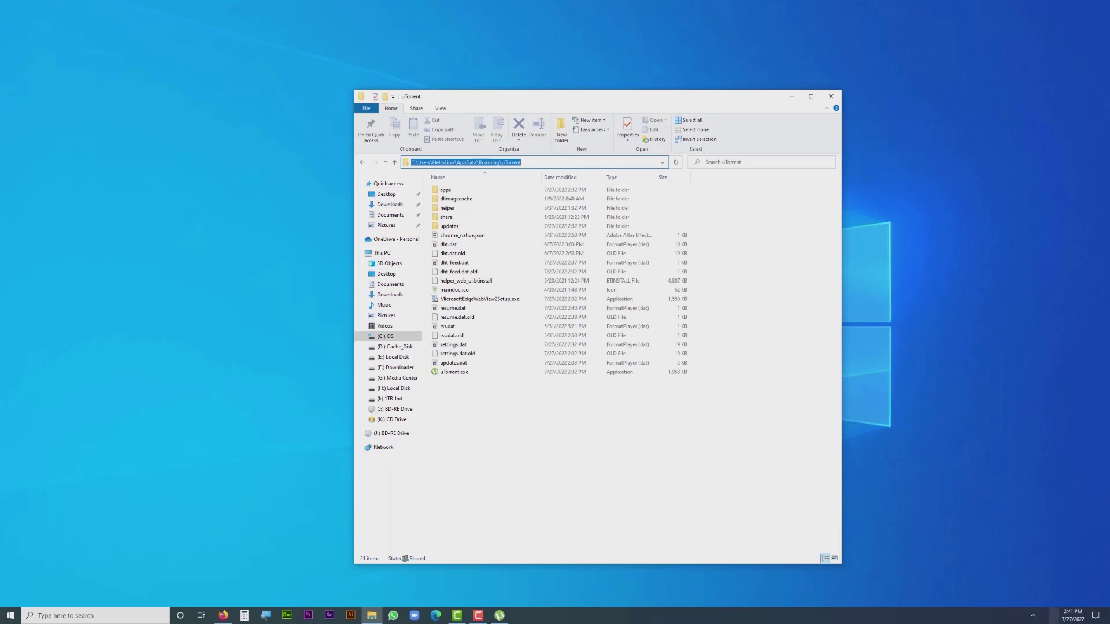
Step: Bring up ESET Internet Security and arrange its window side by side with the uTorrent folder window
click(1033, 615)
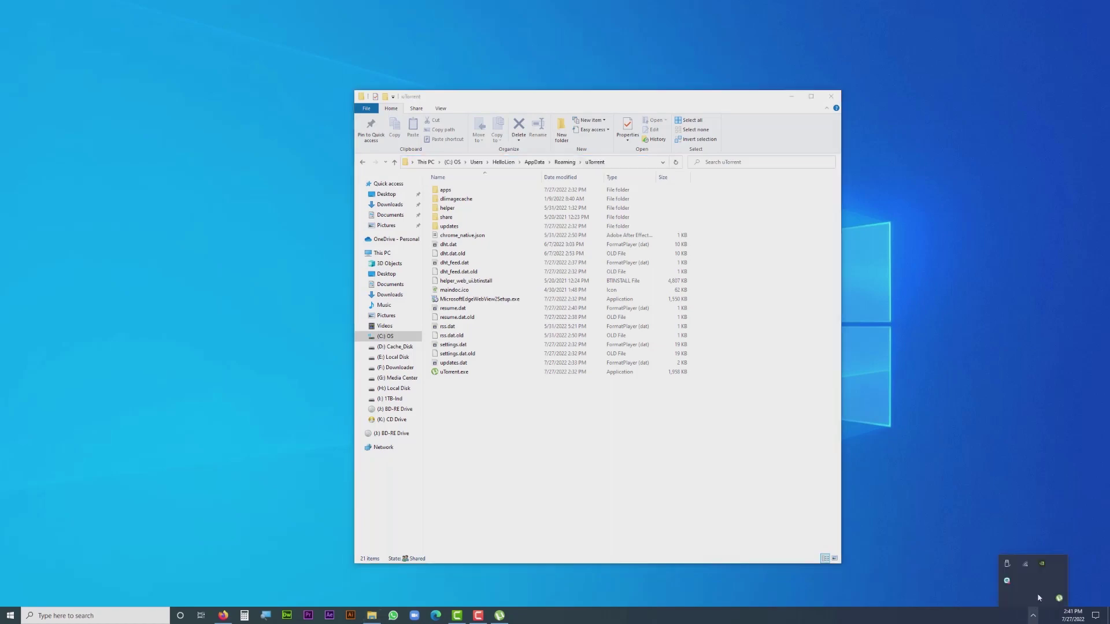
click(1008, 581)
drag(717, 103, 961, 107)
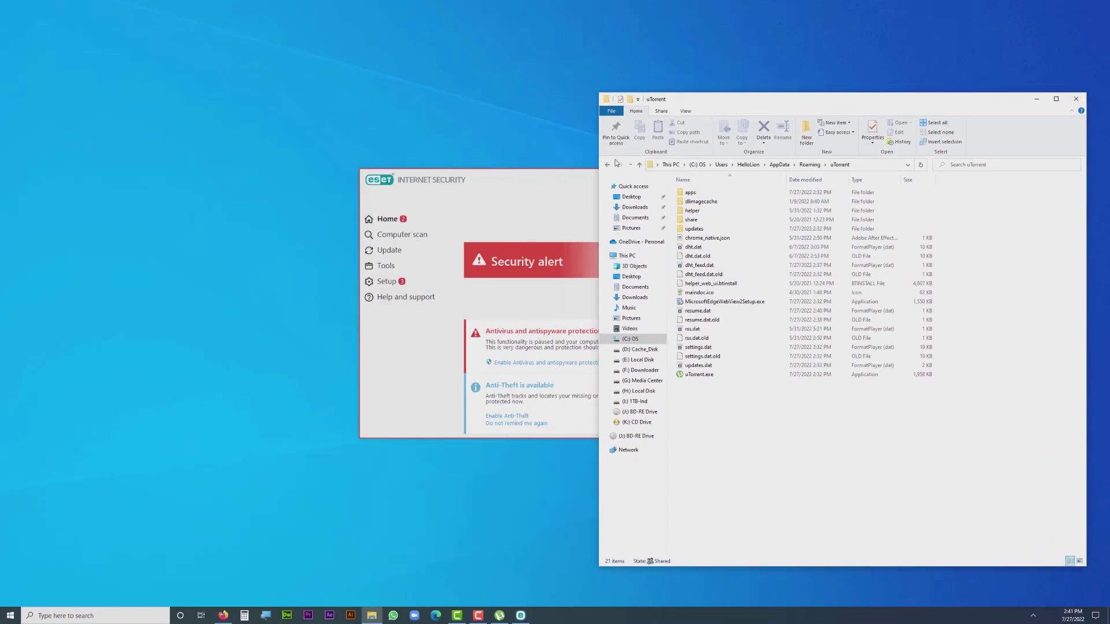
drag(537, 173, 282, 144)
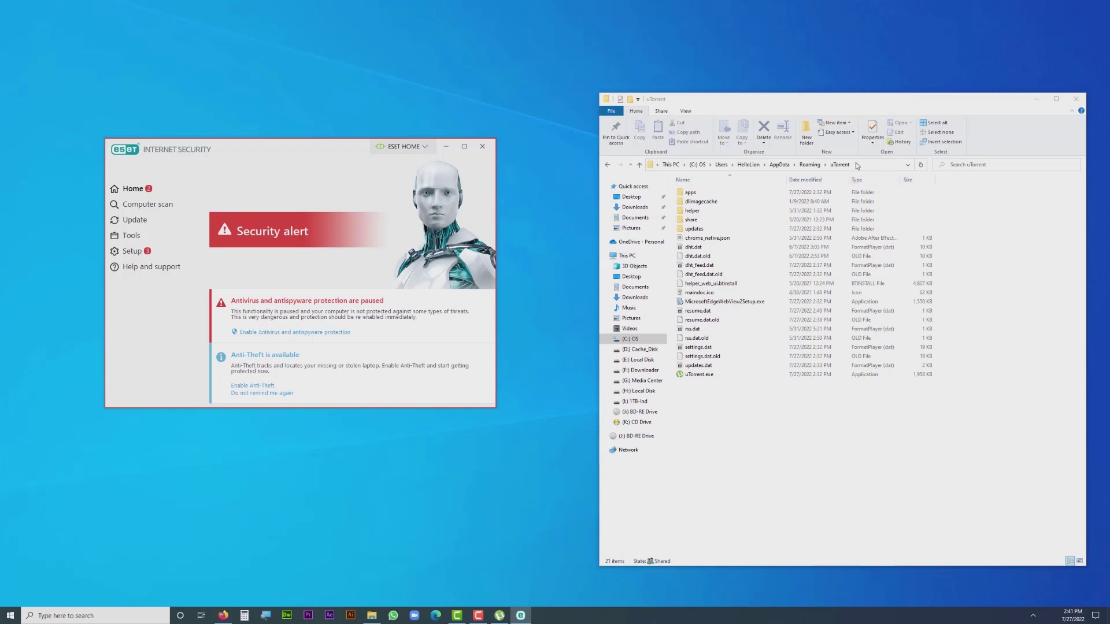
drag(316, 149, 305, 142)
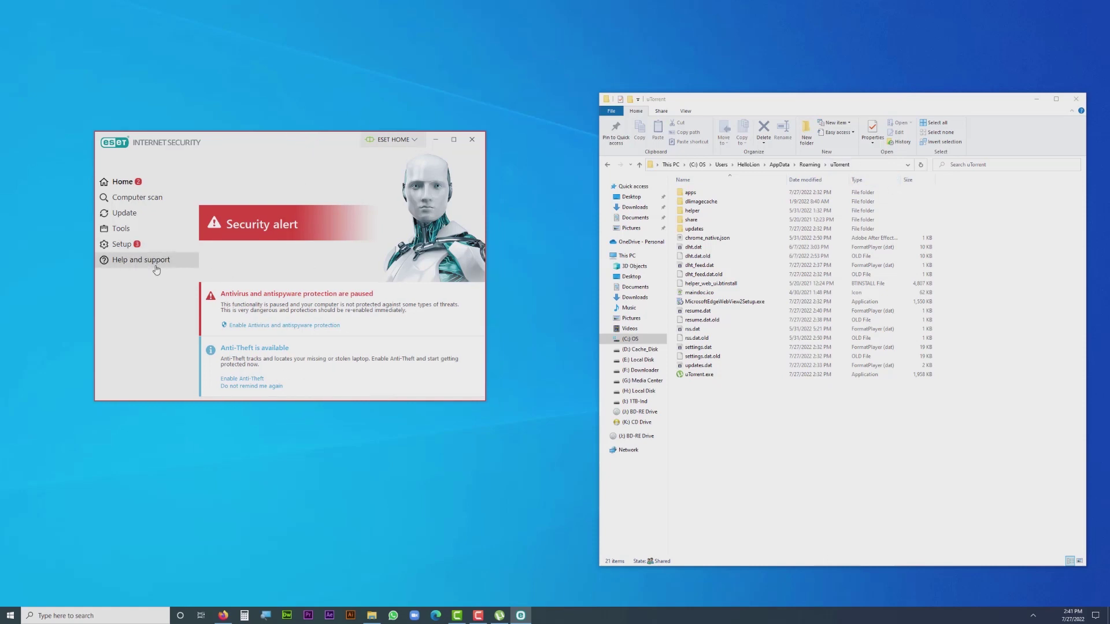
Step: Open the performance exclusions list for the detection engine in ESET's Advanced setup
click(144, 250)
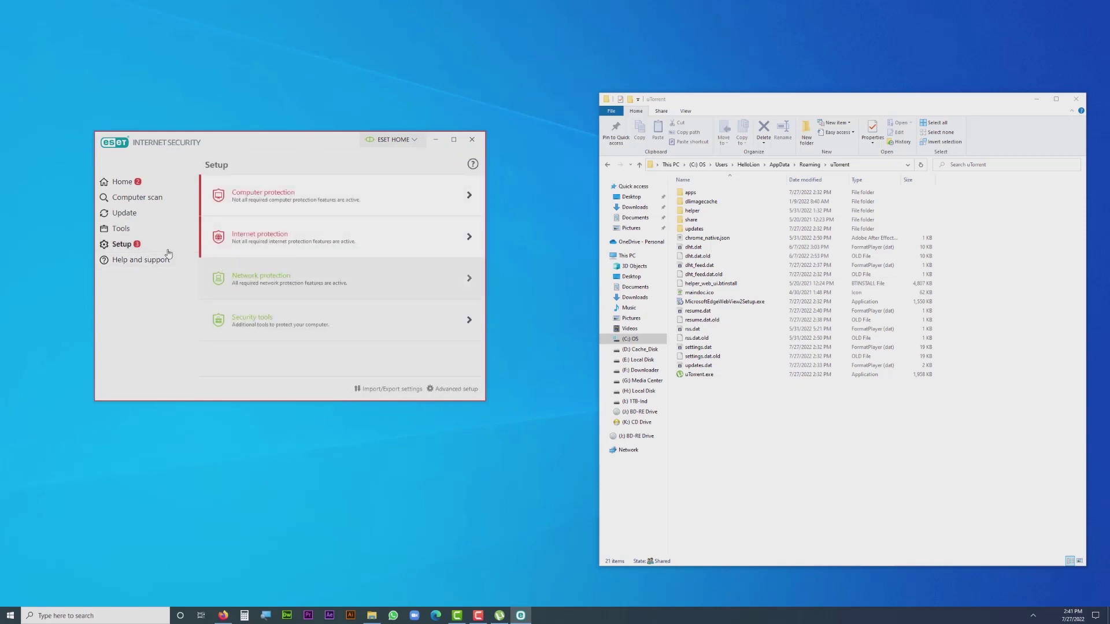
click(464, 394)
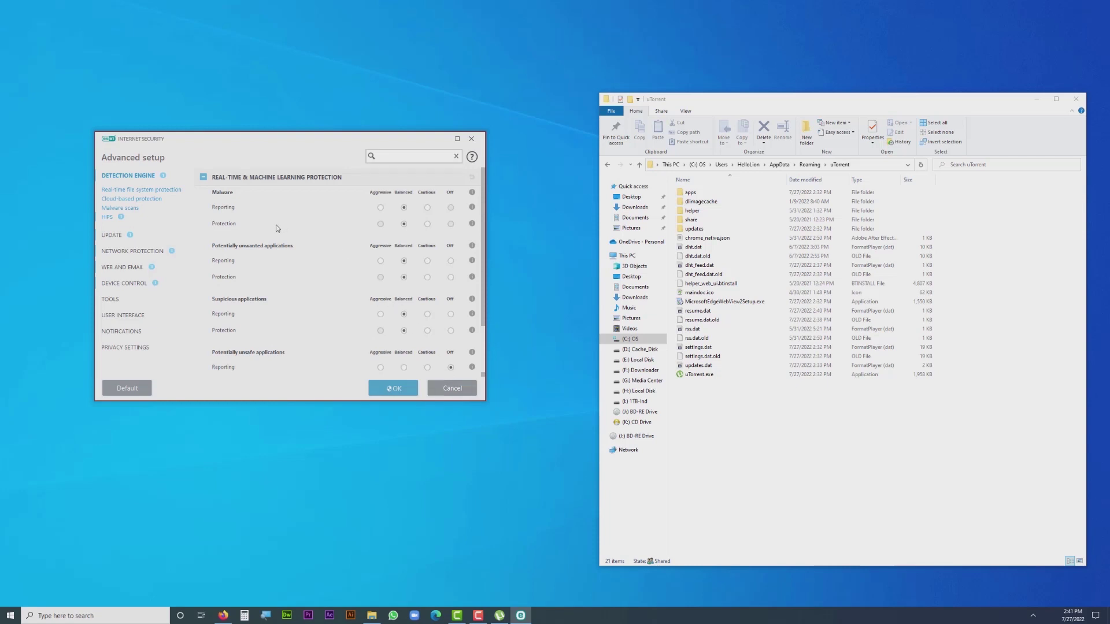
click(203, 178)
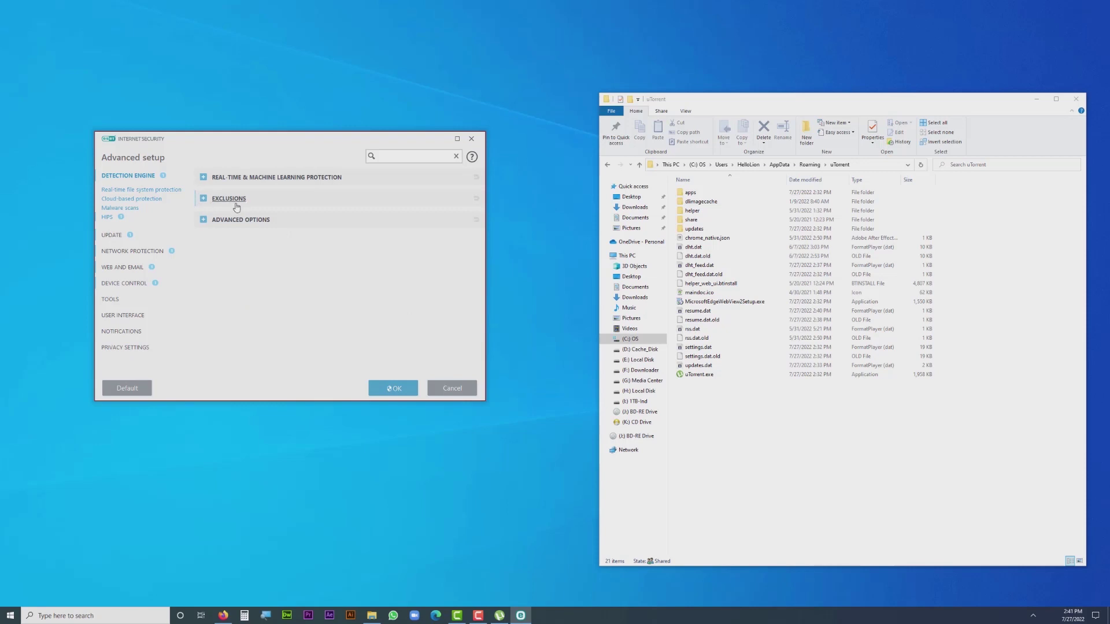
click(124, 178)
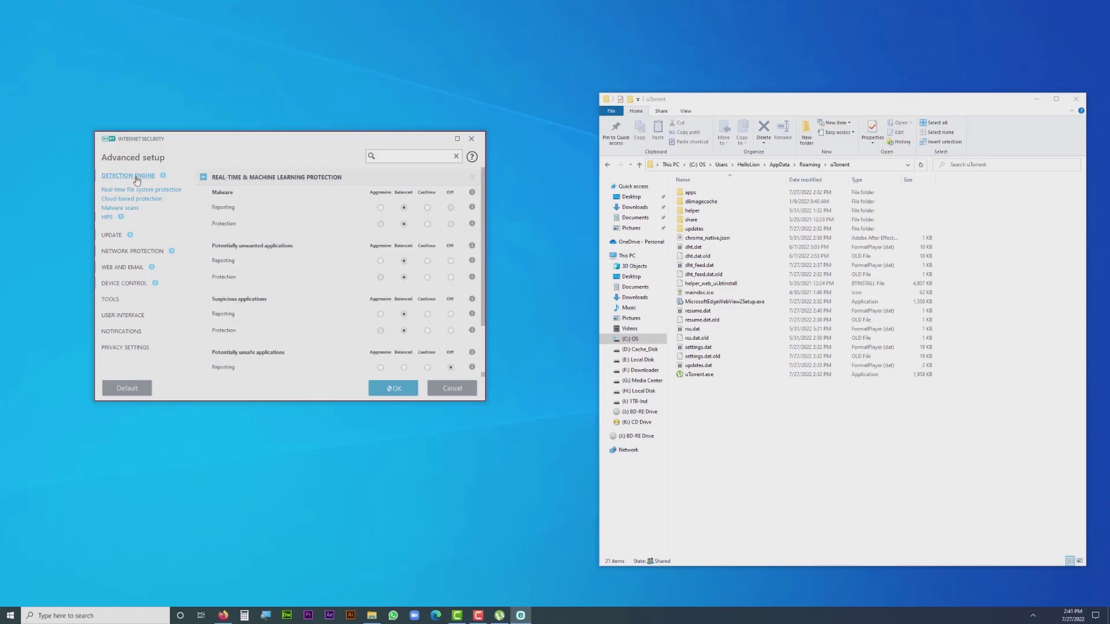
click(203, 177)
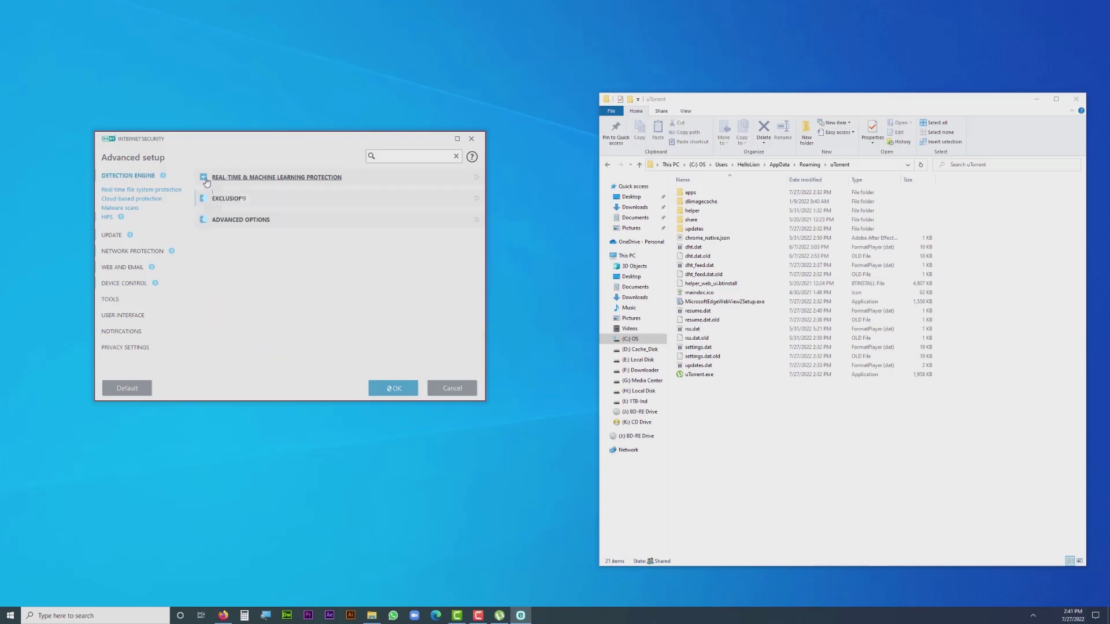
click(241, 205)
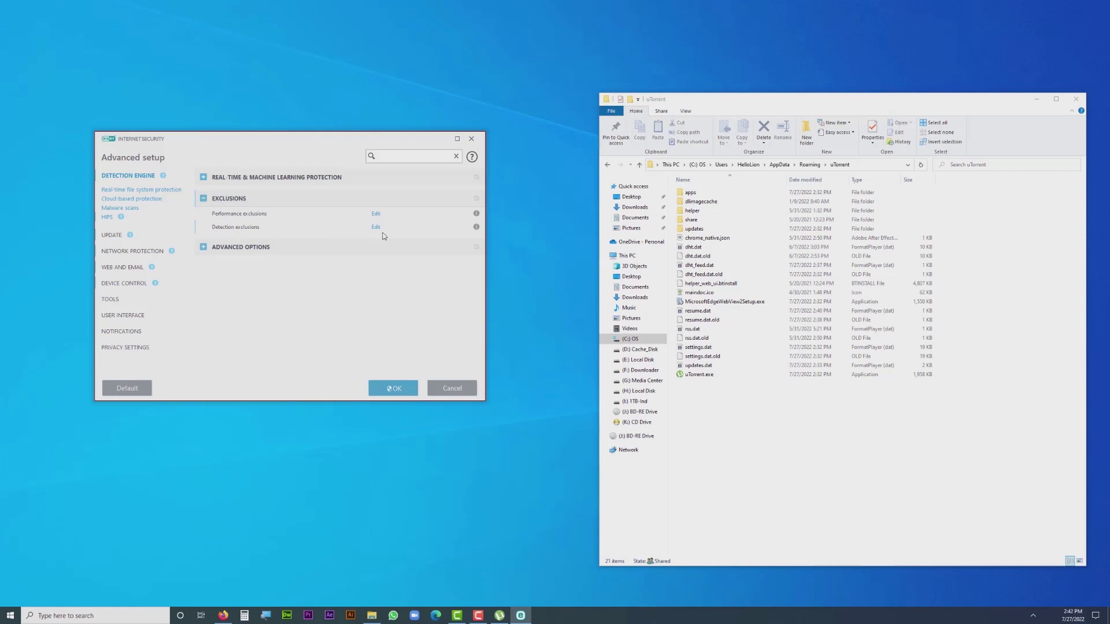
click(375, 214)
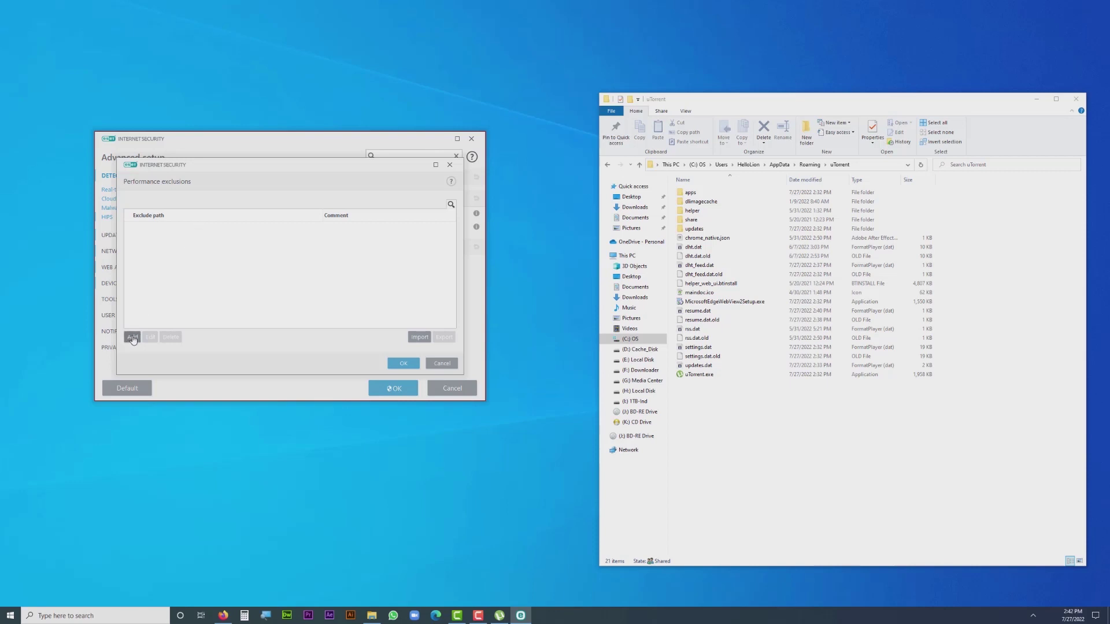
Step: Add a performance exclusion using the path copied from the open uTorrent folder, with the comment uTorrent, and confirm the exclusions list
click(871, 167)
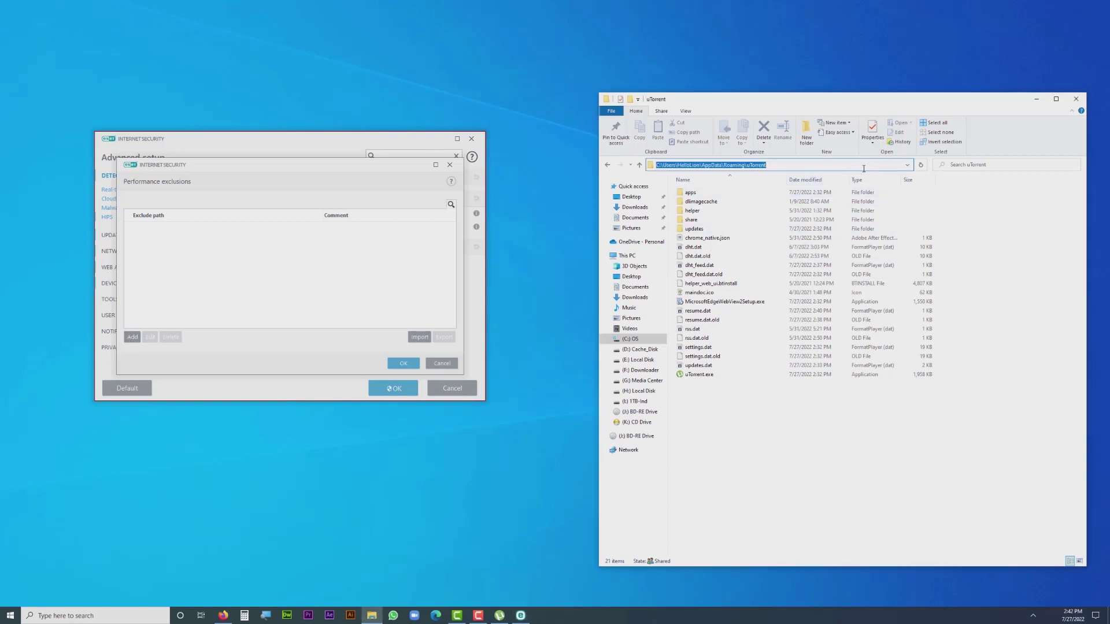
click(277, 294)
click(132, 337)
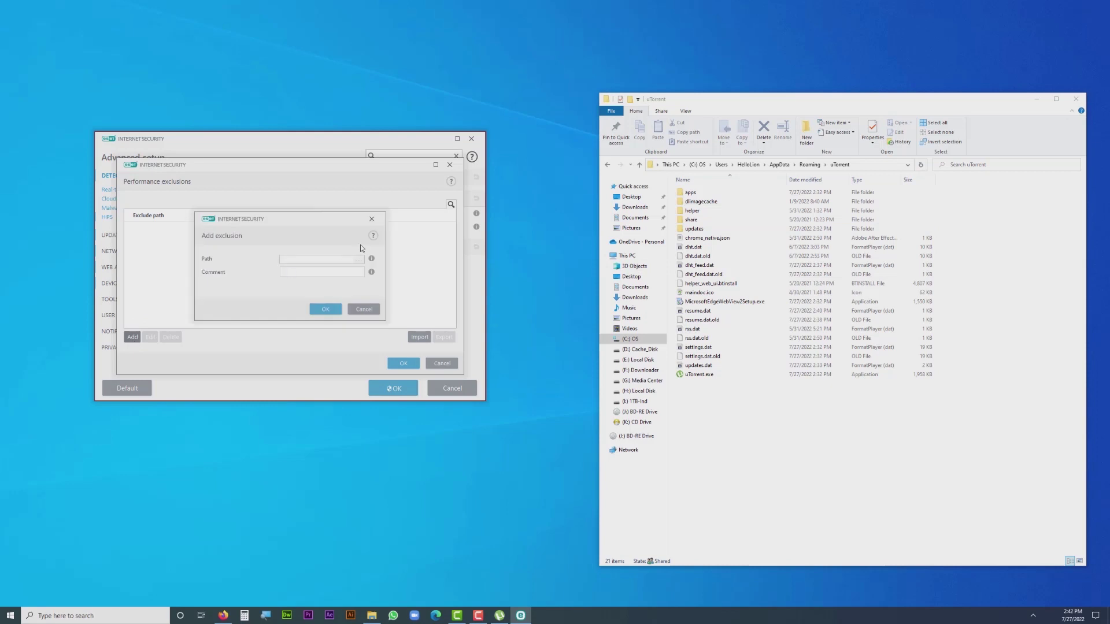
key(ctrl+v)
drag(331, 259, 352, 260)
key(ctrl+c)
click(337, 273)
key(ctrl+v)
click(327, 310)
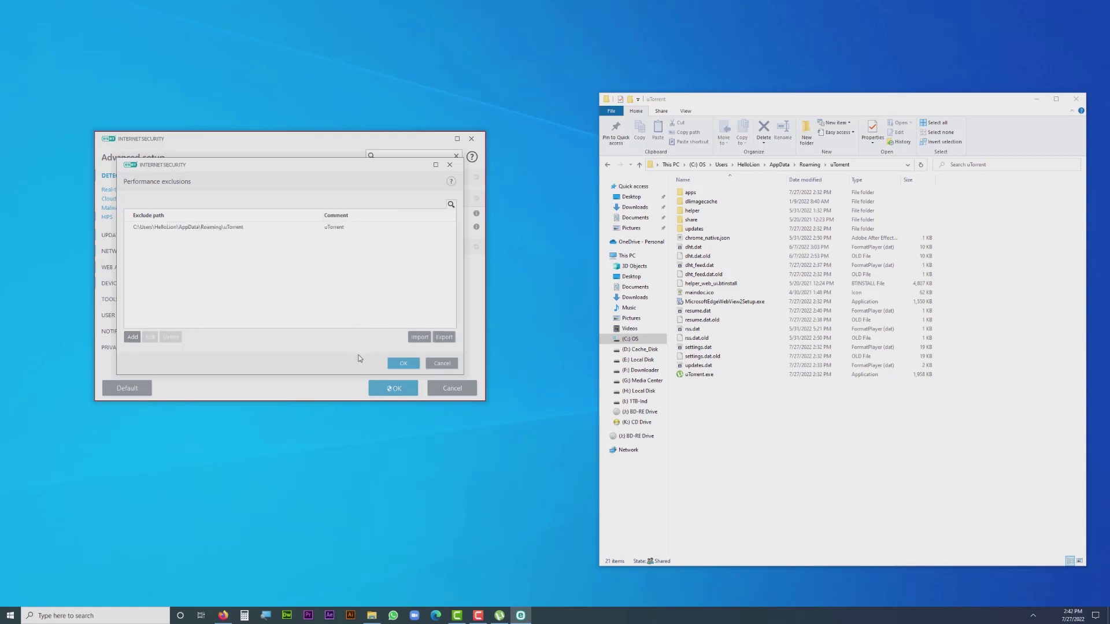
click(397, 365)
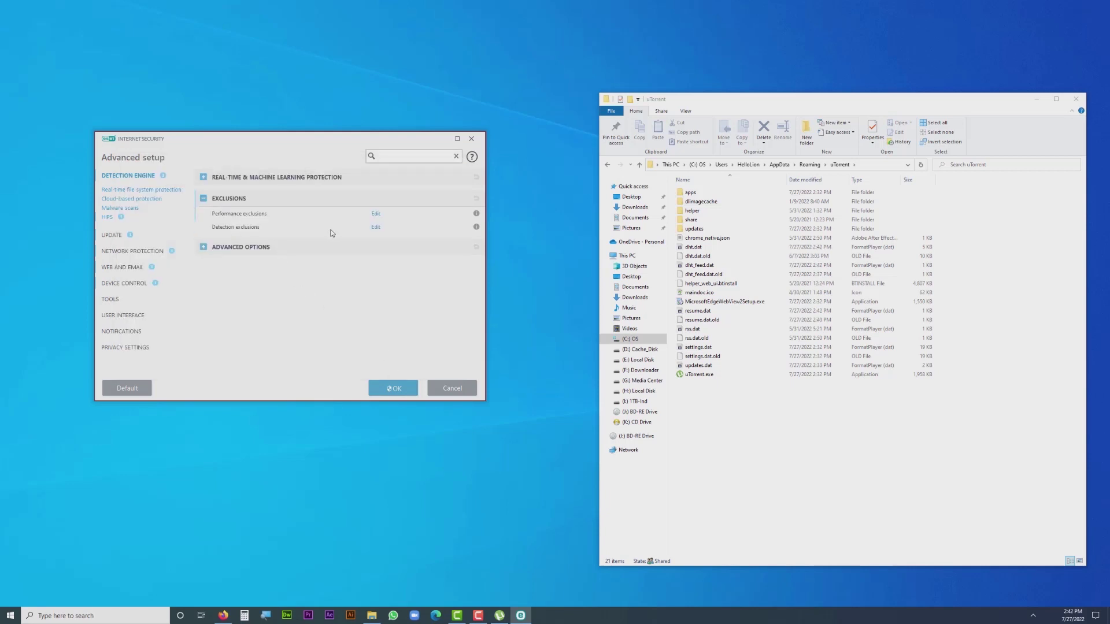
Step: Add a detection exclusion for the AppData\Roaming\uTorrent folder path with the comment uTorrent, and confirm the detection exclusions list
click(376, 229)
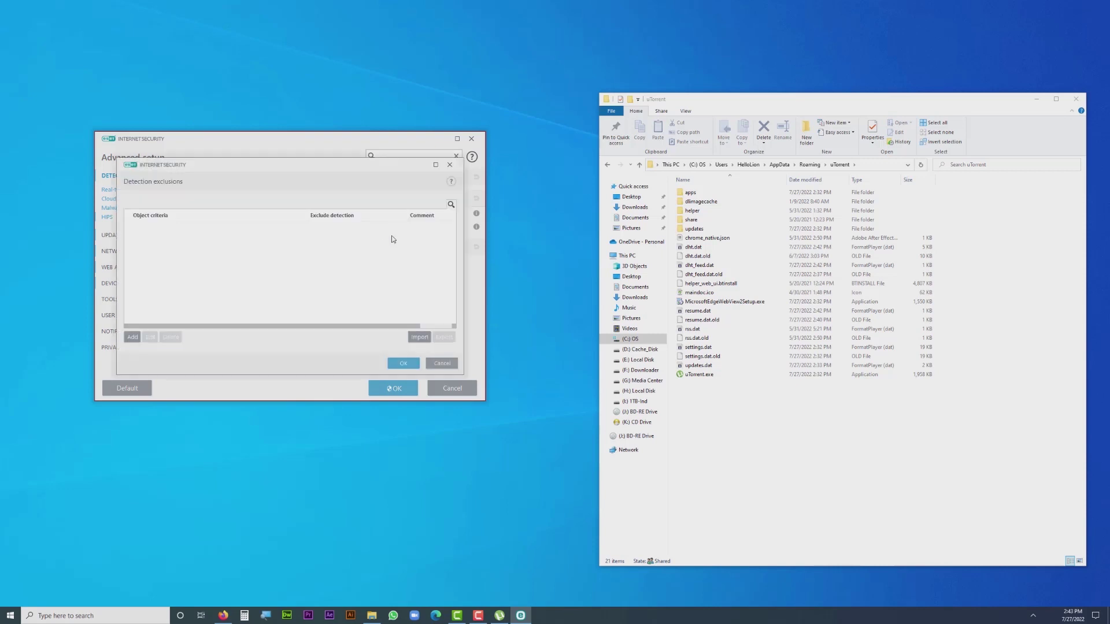
click(848, 165)
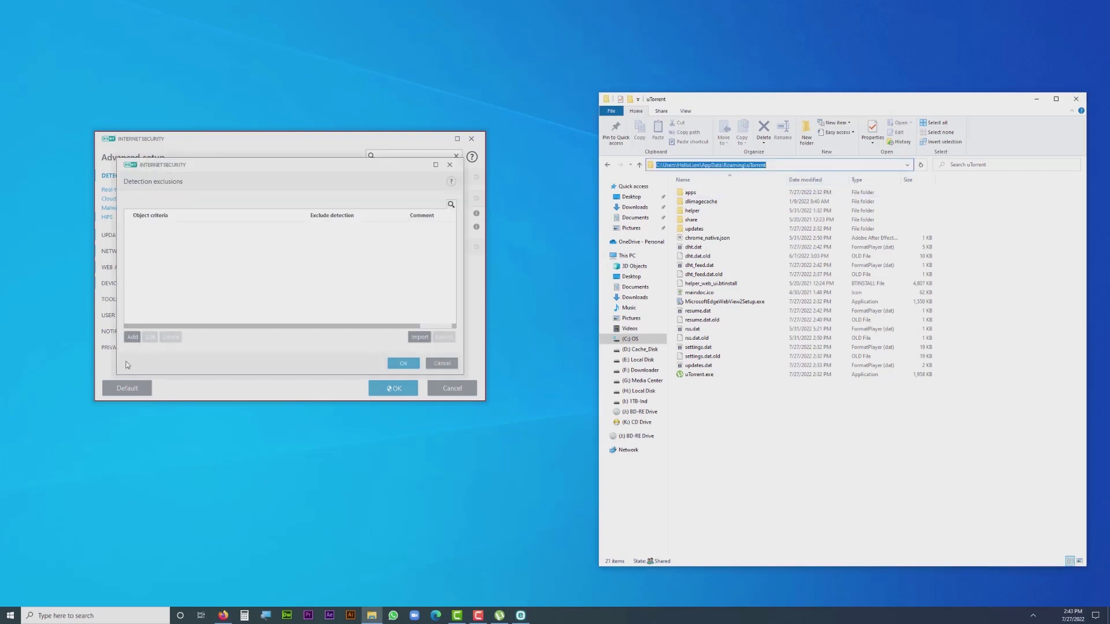
click(133, 337)
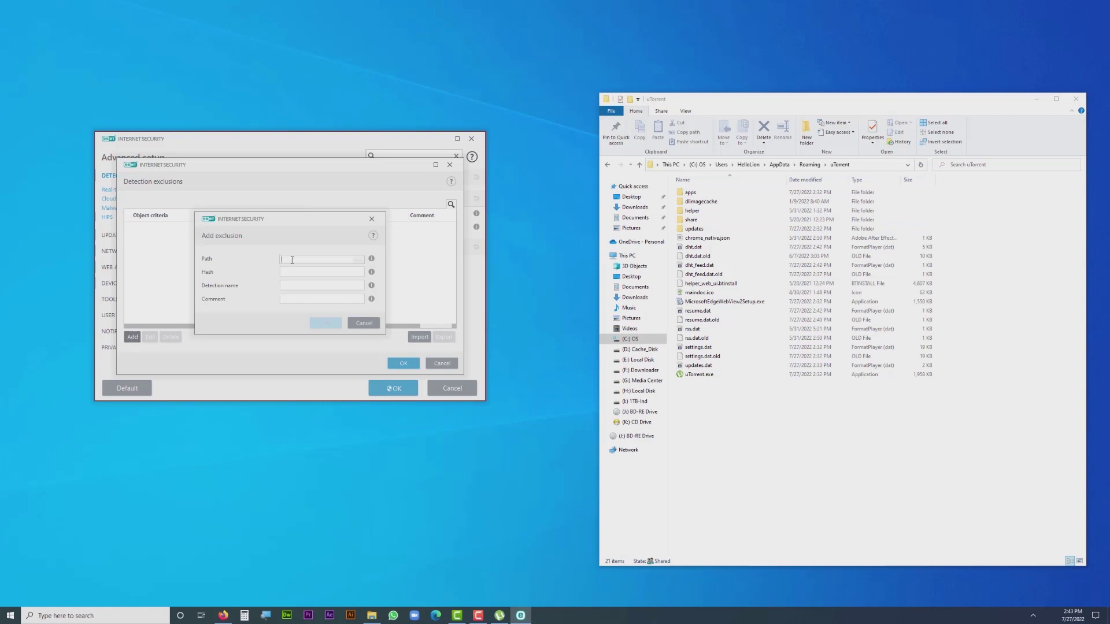
key(ctrl+v)
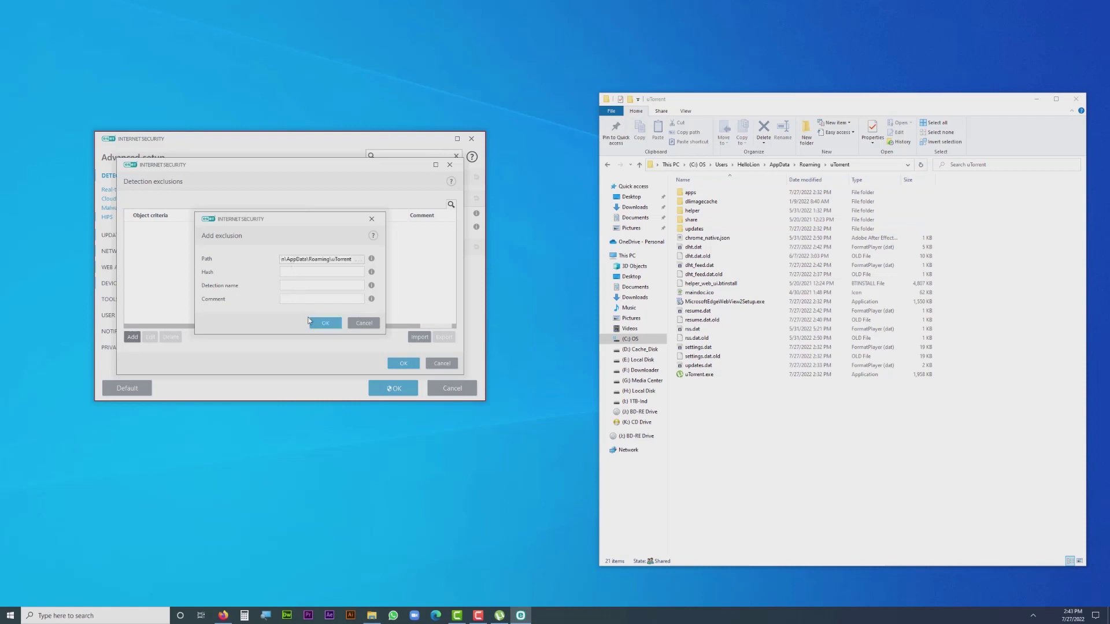
double_click(342, 259)
key(ctrl+c)
click(295, 298)
key(ctrl+v)
click(321, 325)
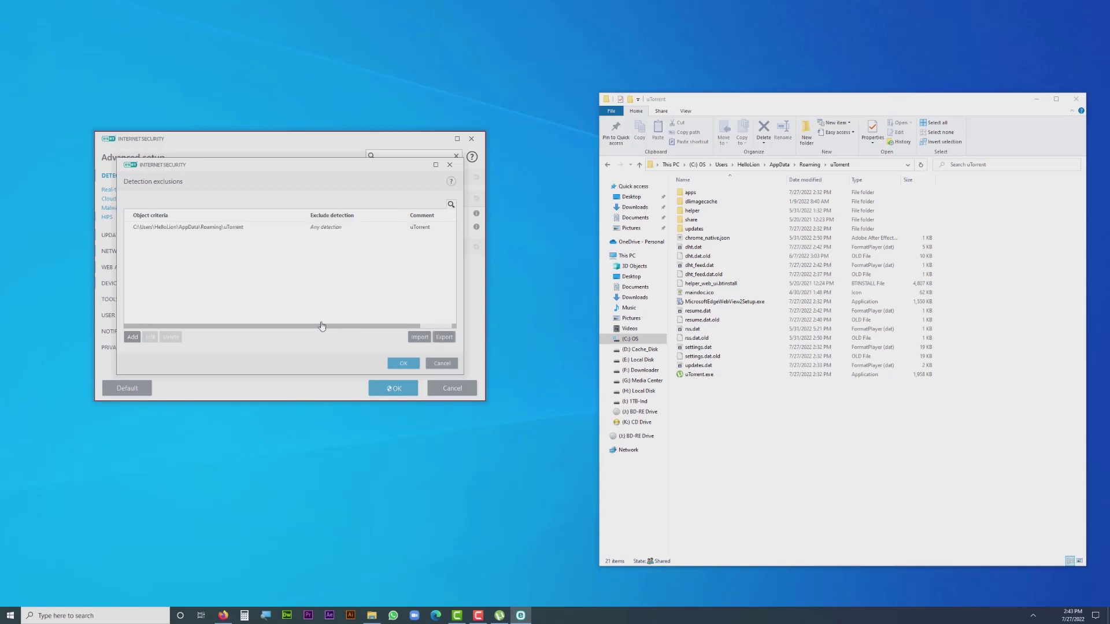
double_click(314, 228)
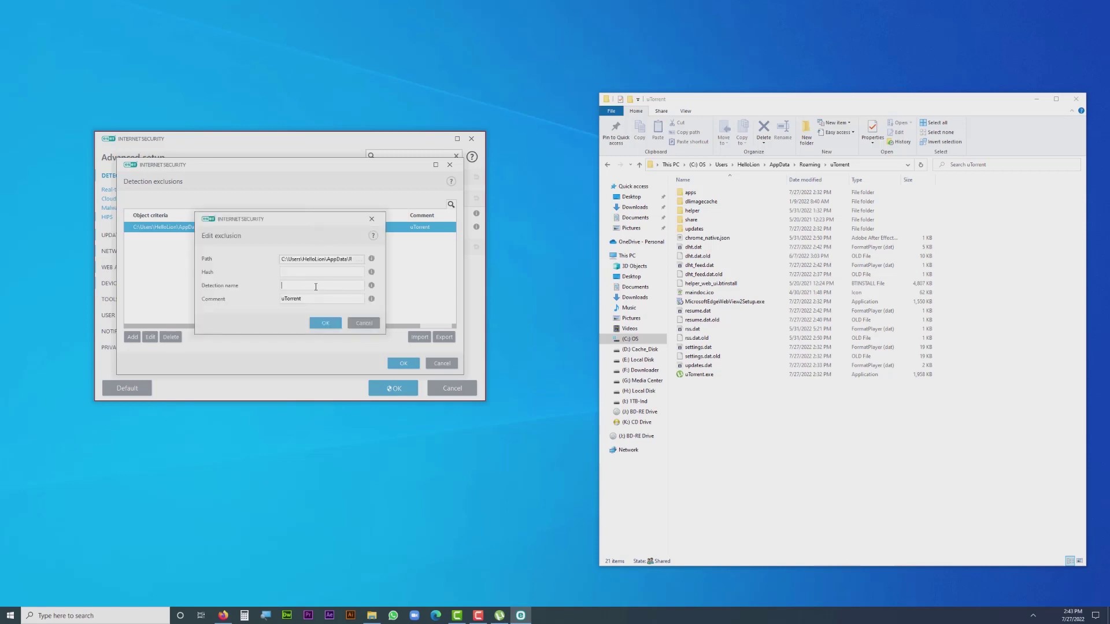
click(326, 322)
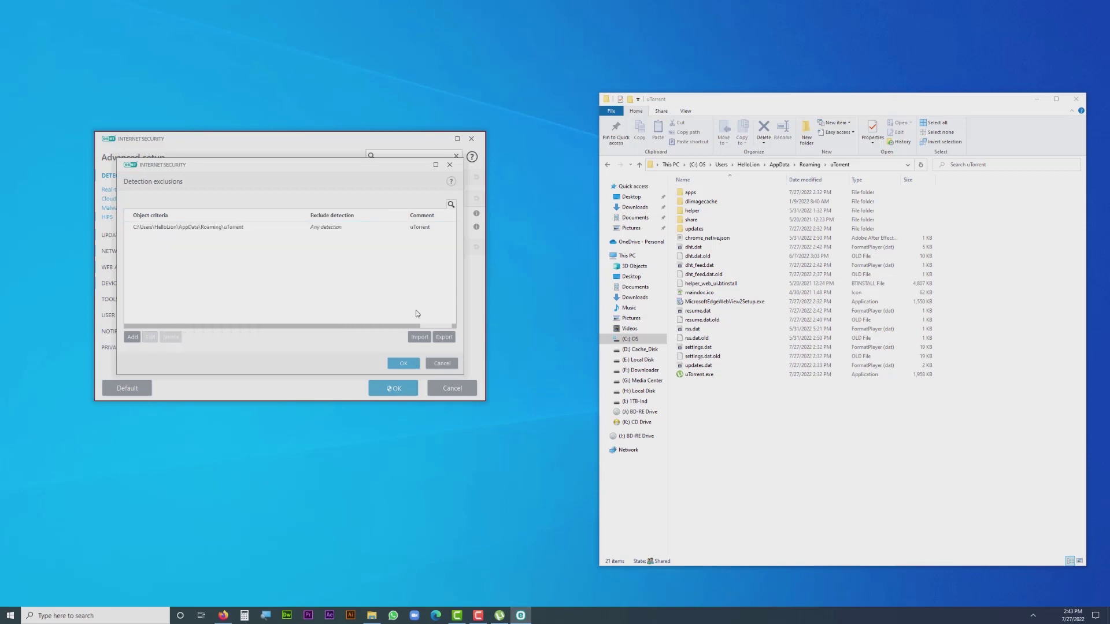
click(403, 363)
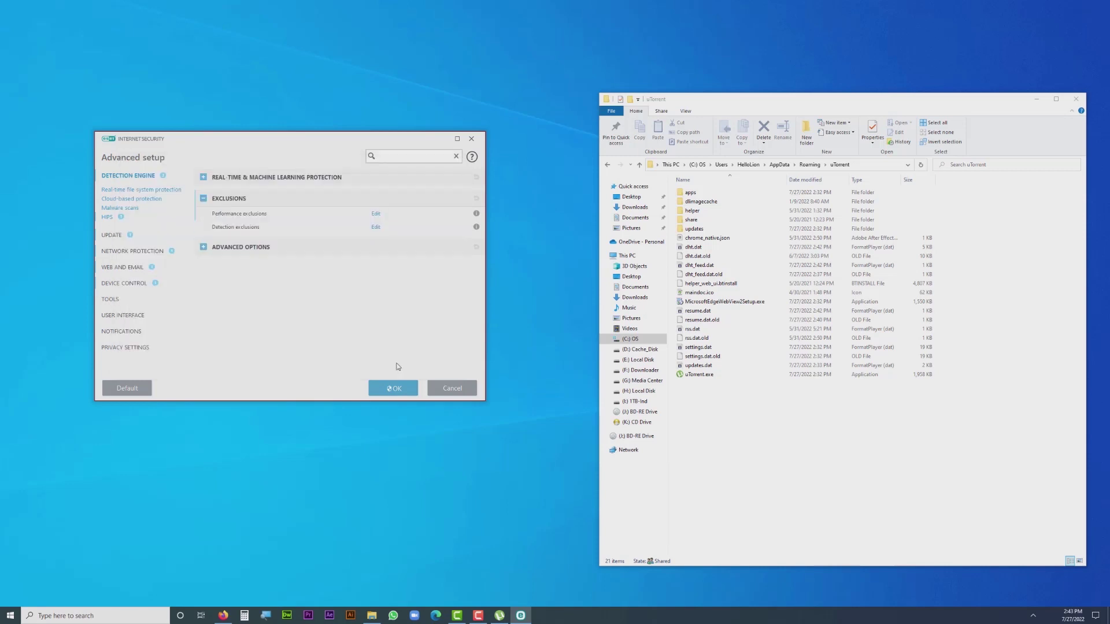
Step: Check the uTorrent entries in the performance and detection exclusions lists, then confirm the settings
click(375, 215)
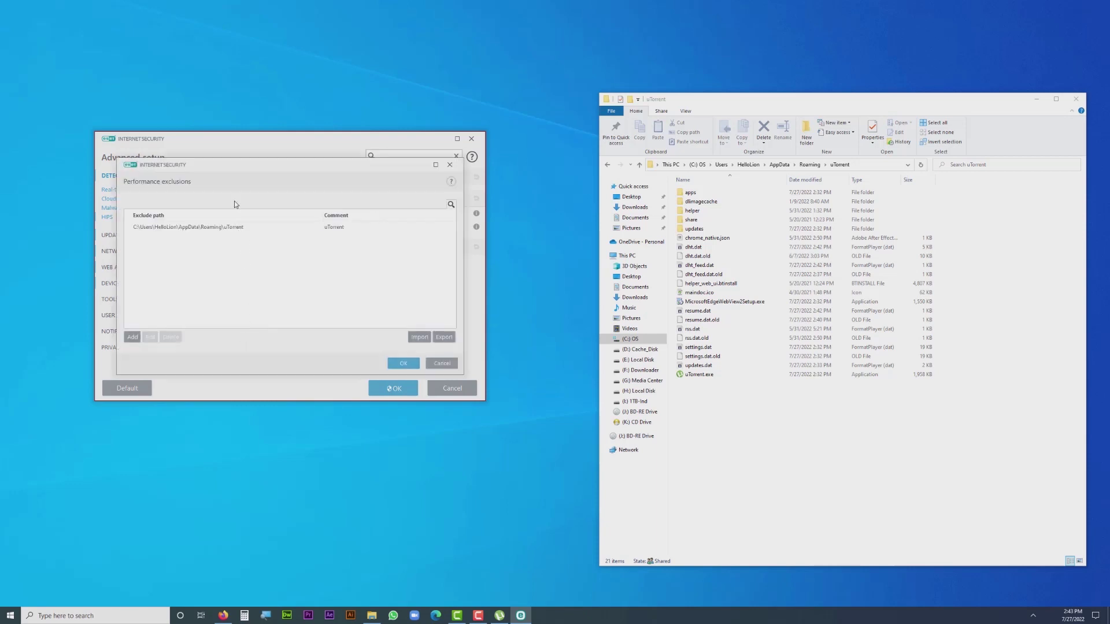
click(404, 364)
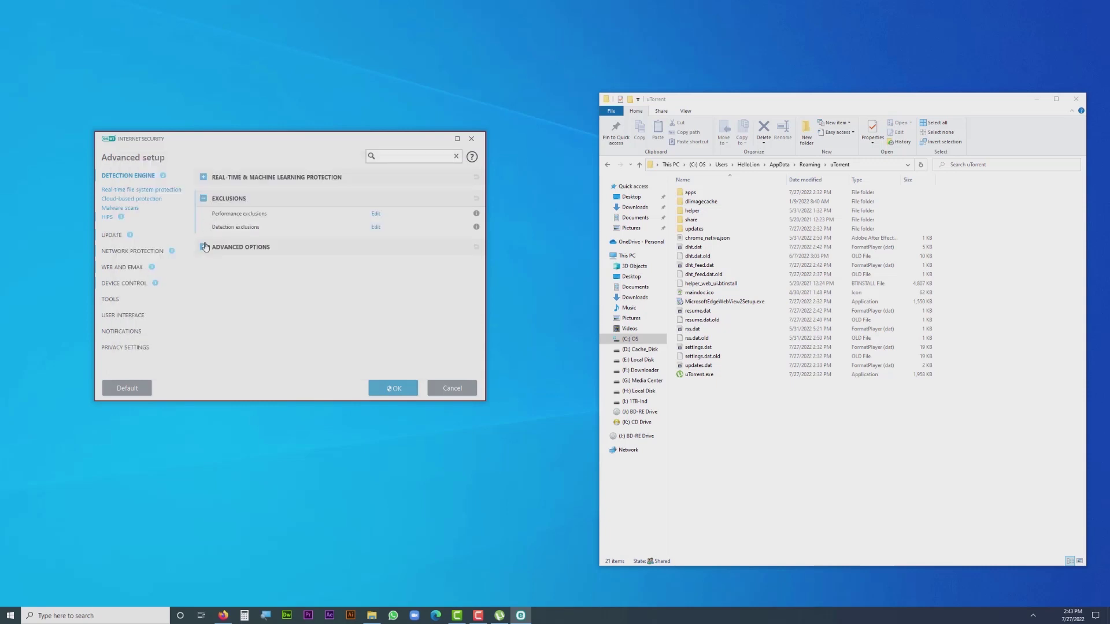
click(375, 227)
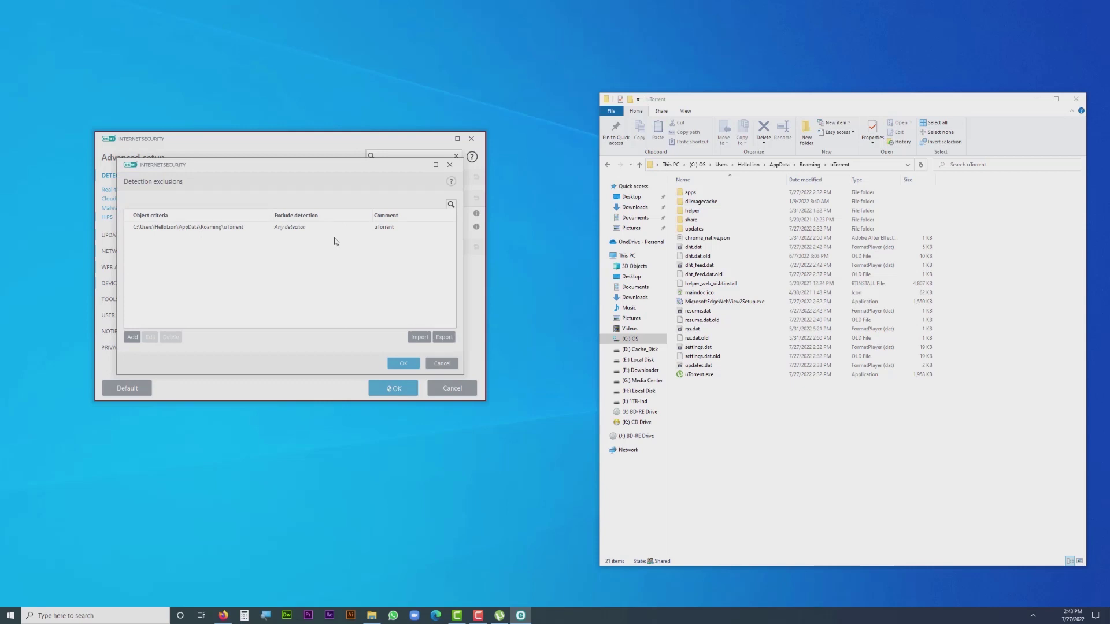
click(404, 363)
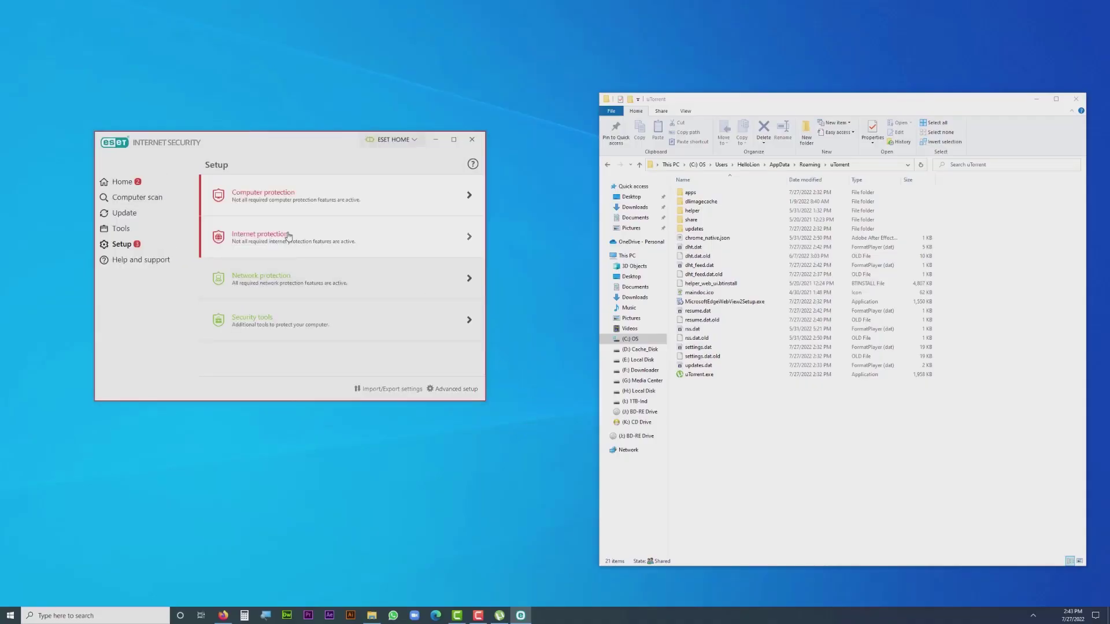
Step: Show ESET's Home overview and re-enable the paused antivirus and antispyware protection
click(138, 183)
click(1033, 615)
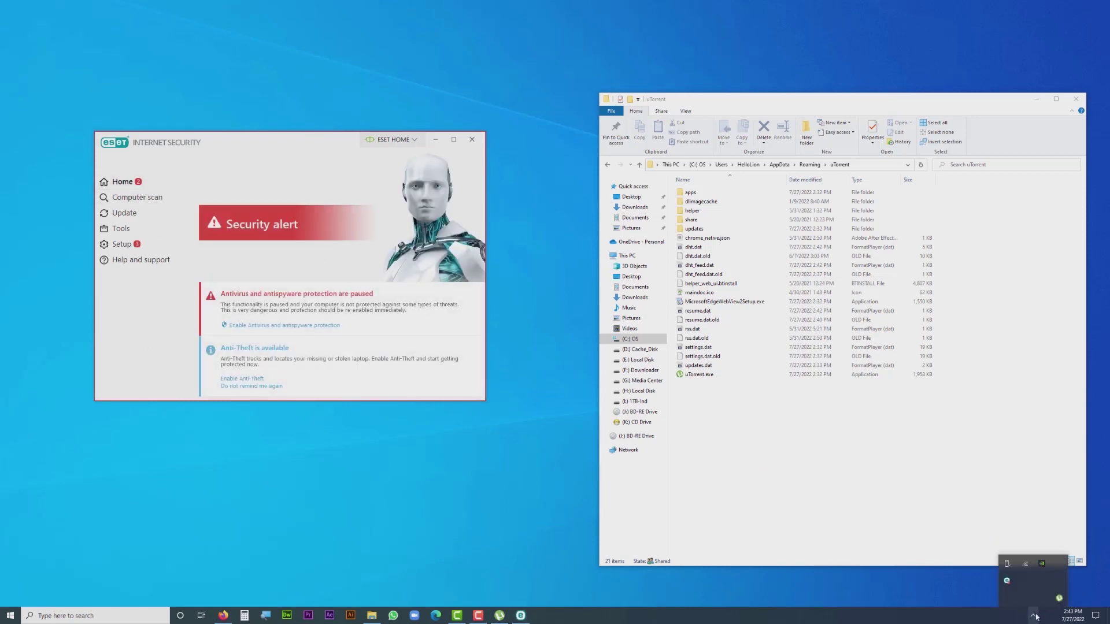
right_click(1007, 580)
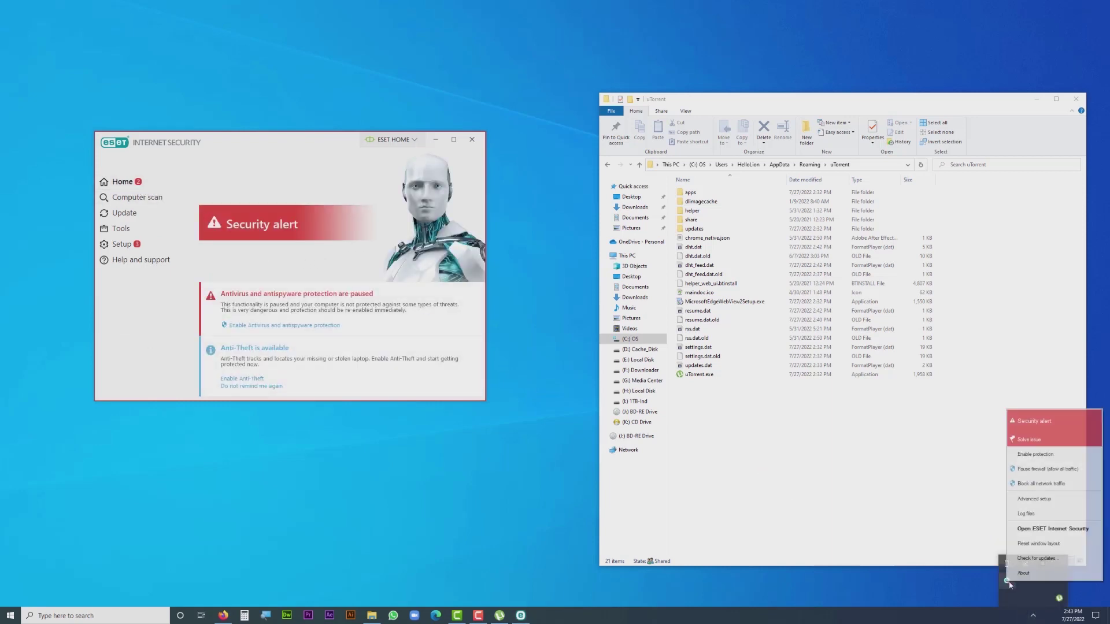
click(1045, 461)
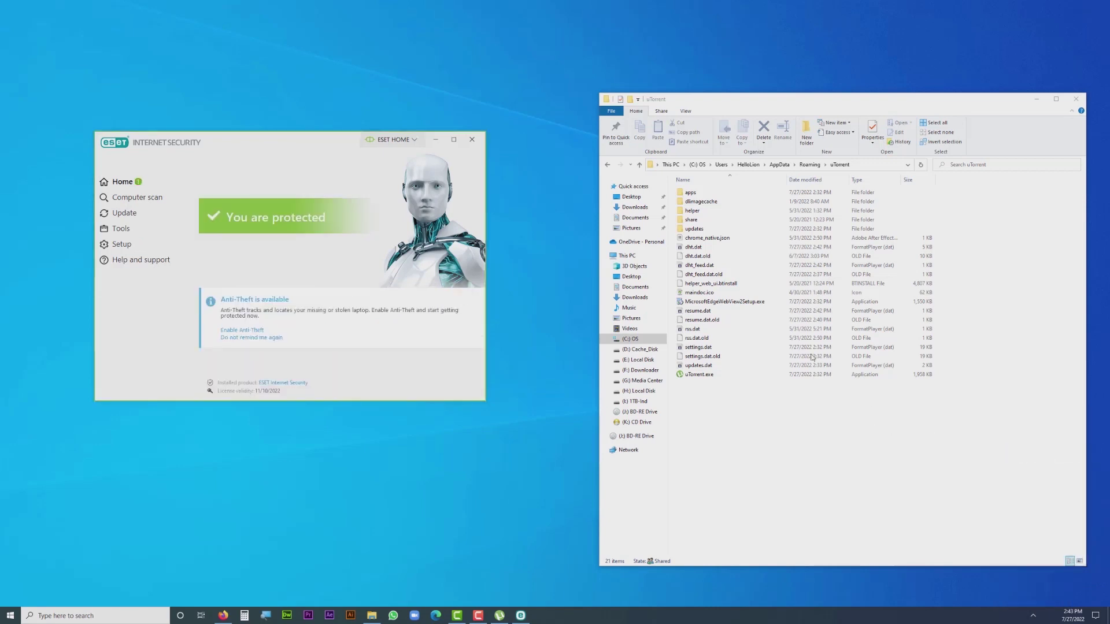
Step: Refresh the uTorrent folder and try to launch uTorrent.exe with ESET protection on
right_click(753, 467)
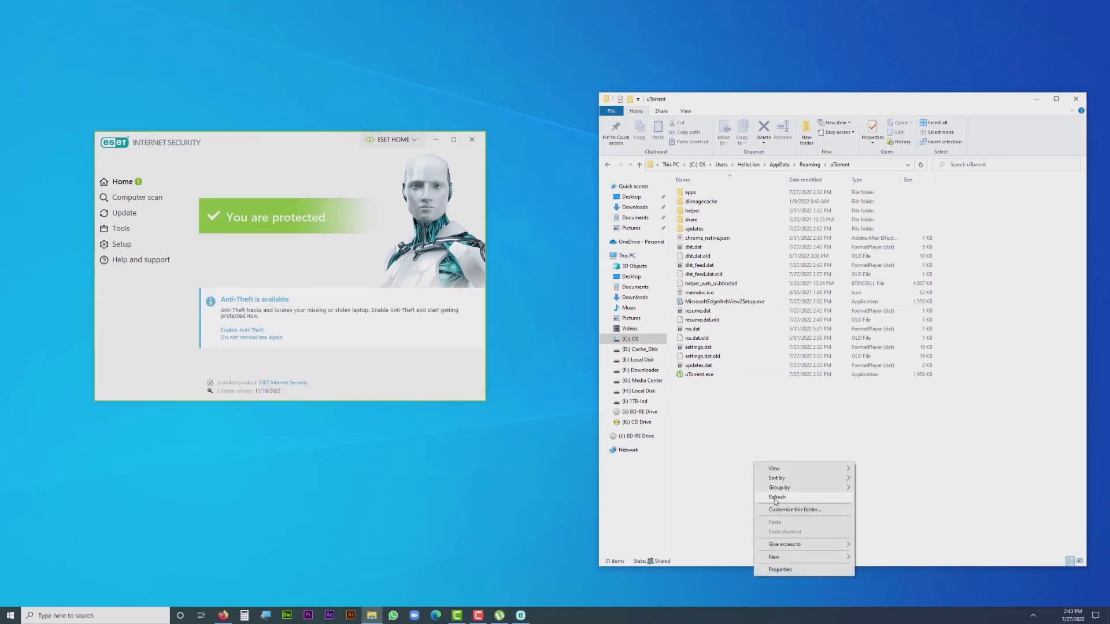
click(774, 498)
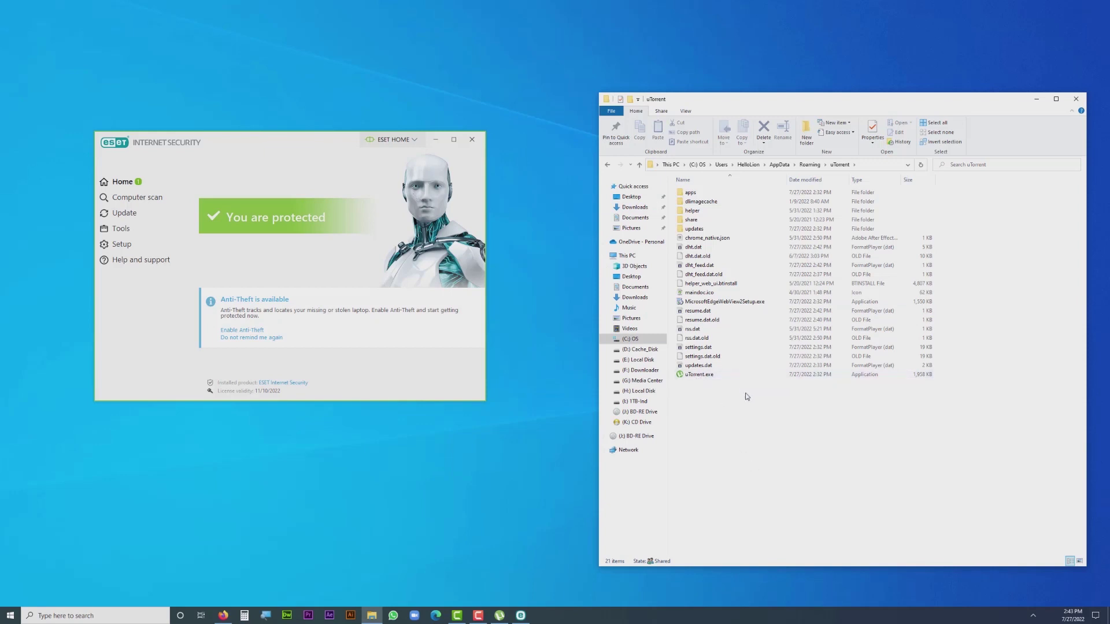
right_click(748, 410)
click(767, 450)
double_click(701, 376)
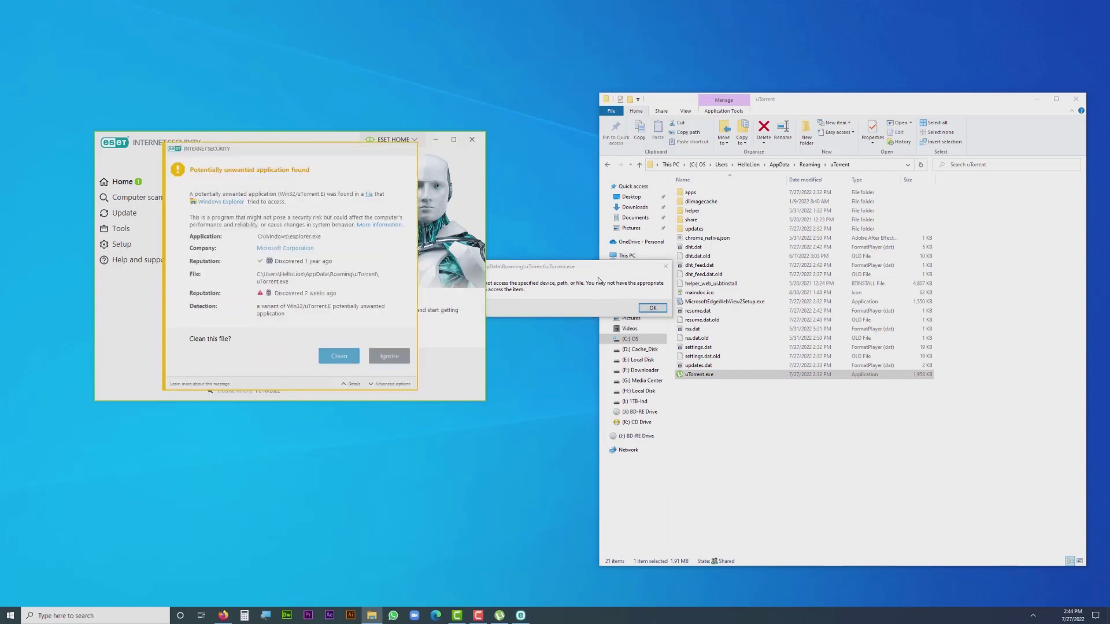
Step: In ESET's alert, exclude uTorrent.exe and its signature from detection, turn off submission for analysis, and ignore the threat
drag(600, 268, 501, 429)
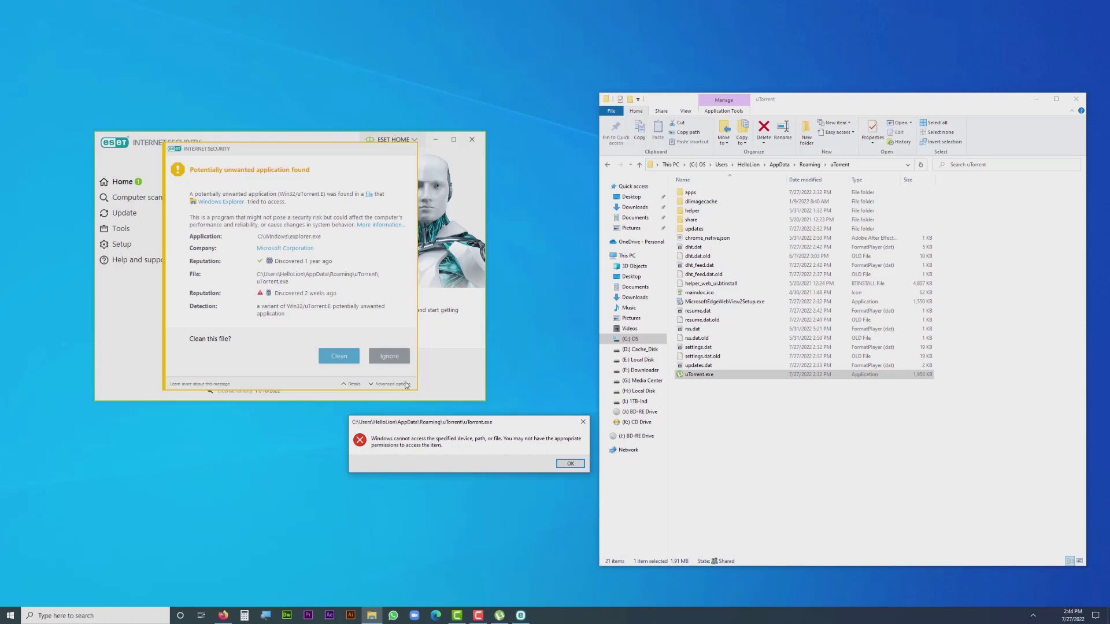
click(379, 383)
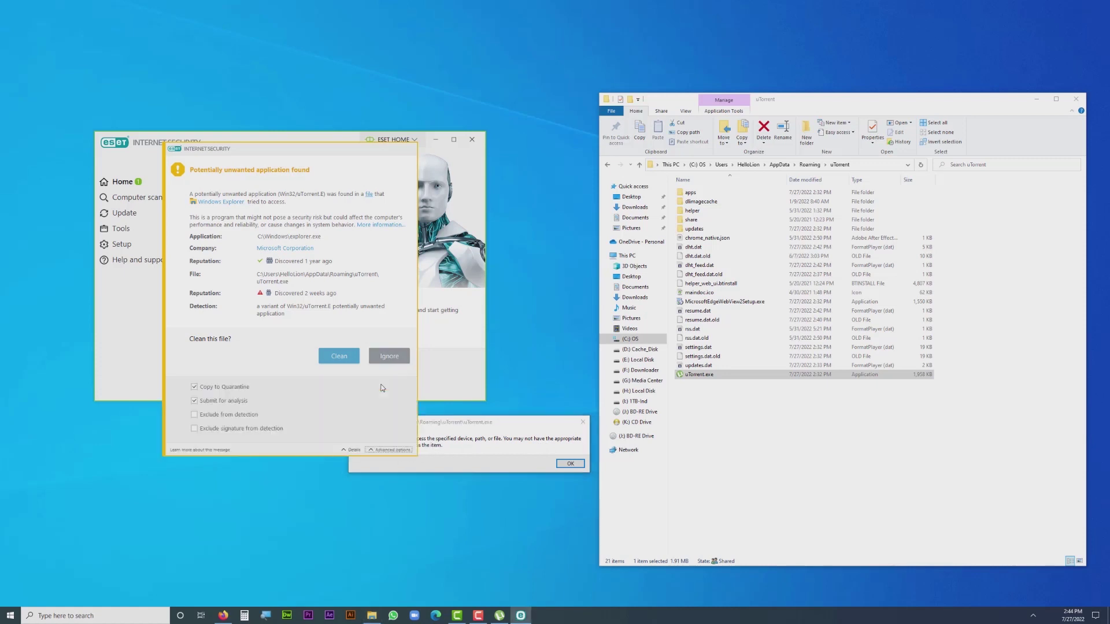
click(196, 416)
click(194, 430)
click(195, 400)
click(393, 356)
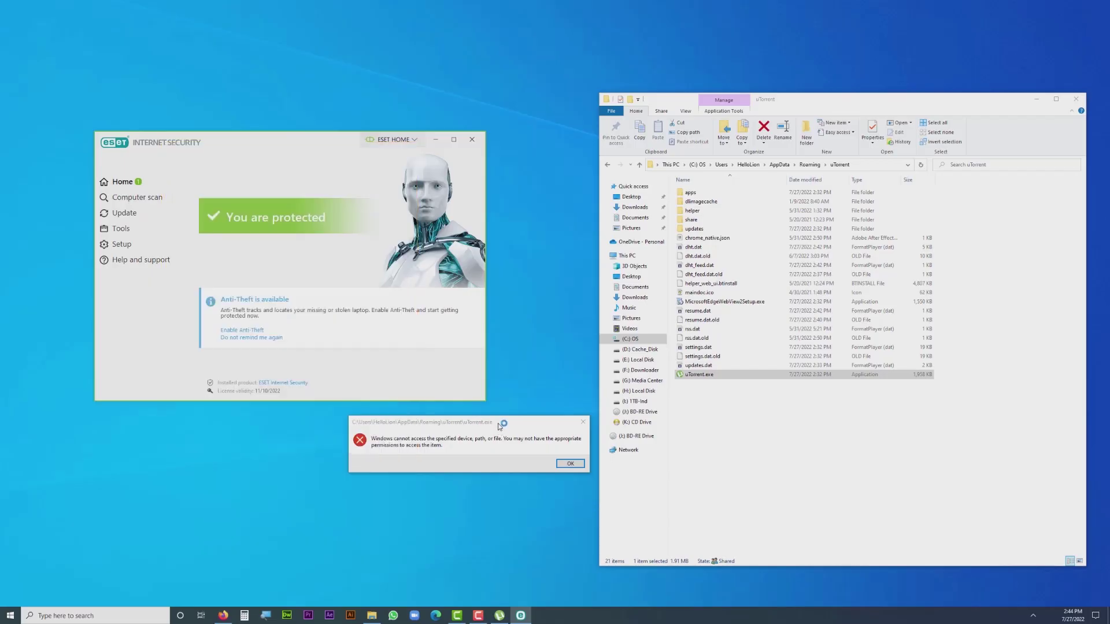
Step: Dismiss the Windows access error, launch uTorrent.exe again, and move its window clear of ESET
click(570, 464)
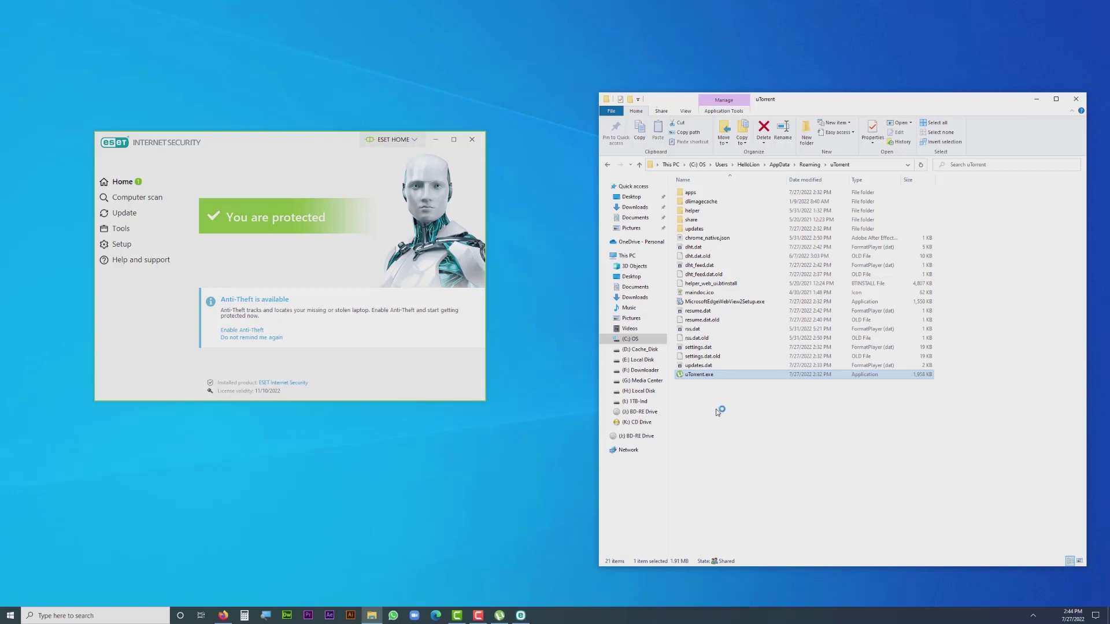
double_click(699, 375)
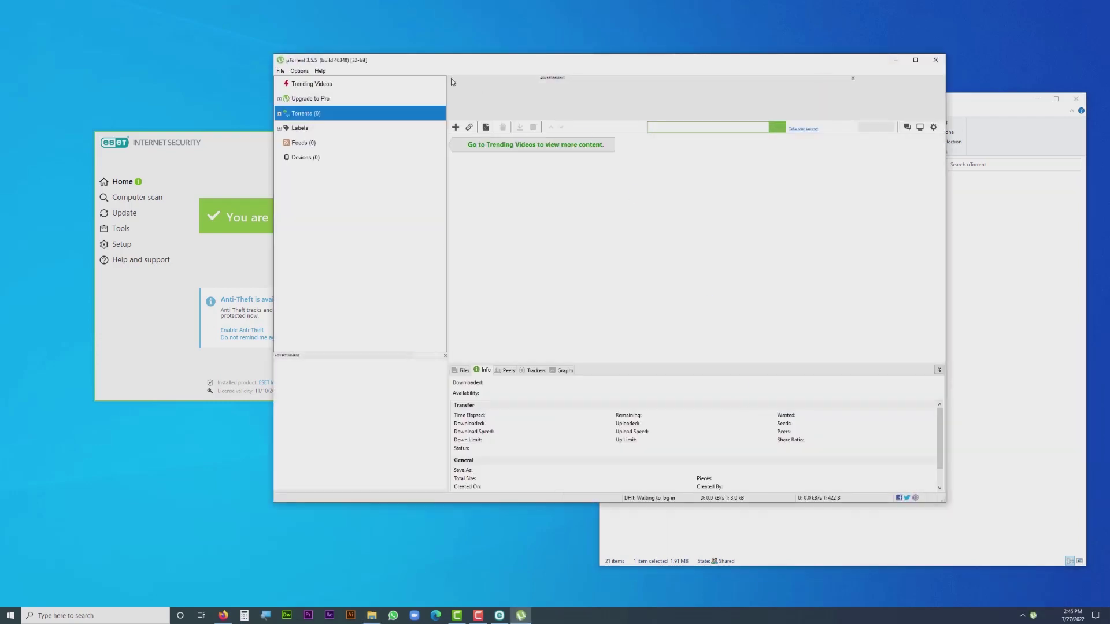
drag(462, 61, 619, 77)
Step: Close the ESET window and remove the advertisement banner above the torrent list in µTorrent
drag(318, 149, 284, 145)
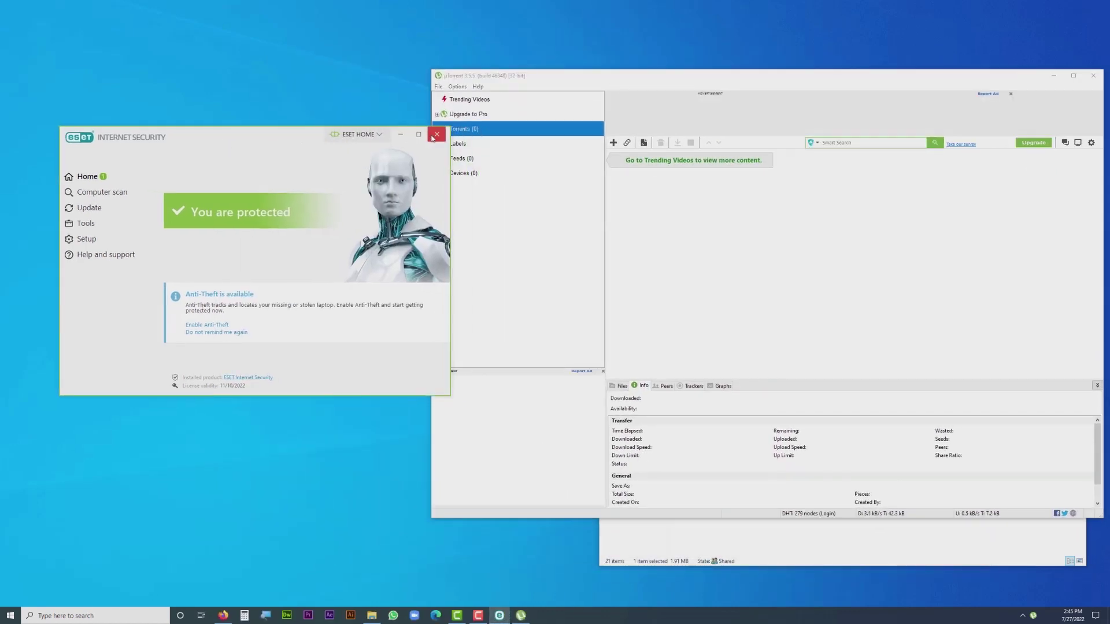
click(437, 134)
drag(596, 82, 206, 81)
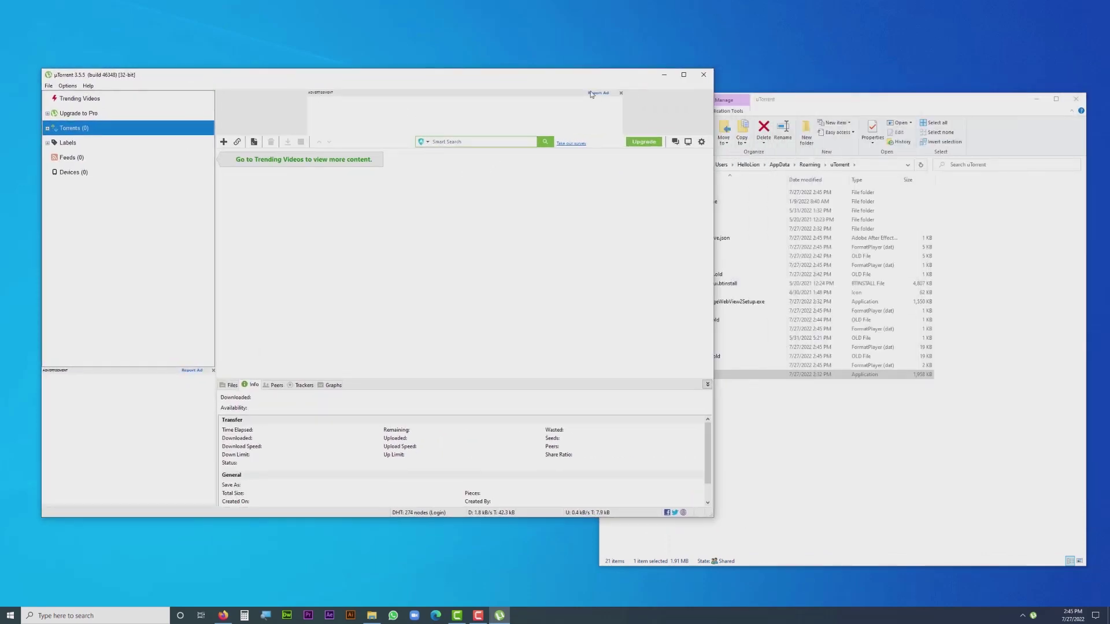
click(621, 95)
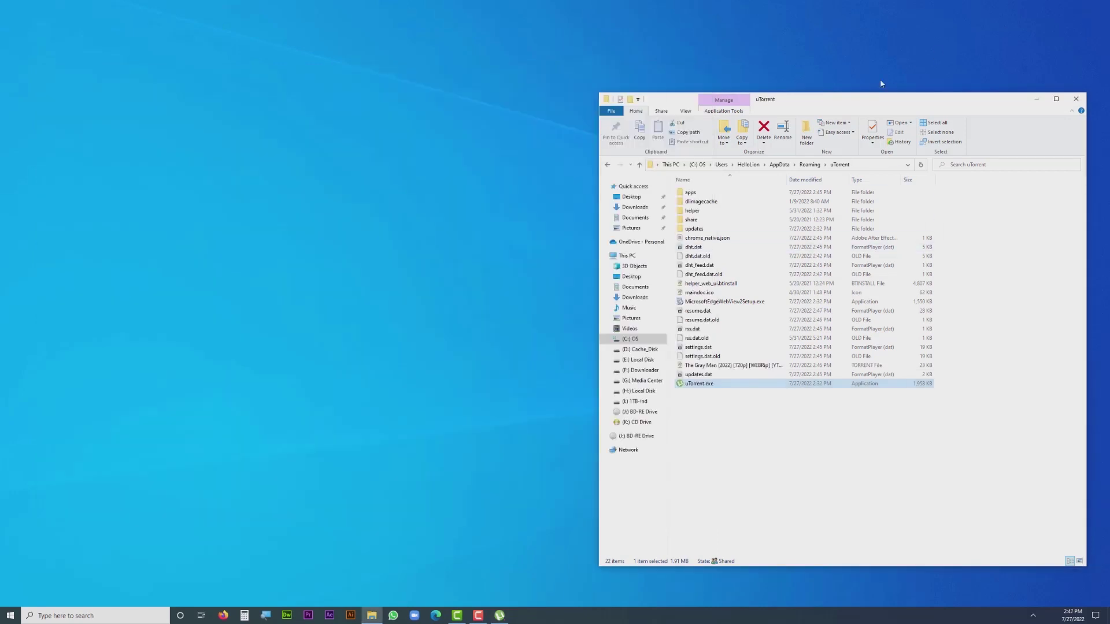
Step: Minimize the uTorrent folder window and reopen ESET Internet Security on the desktop
drag(862, 101, 659, 100)
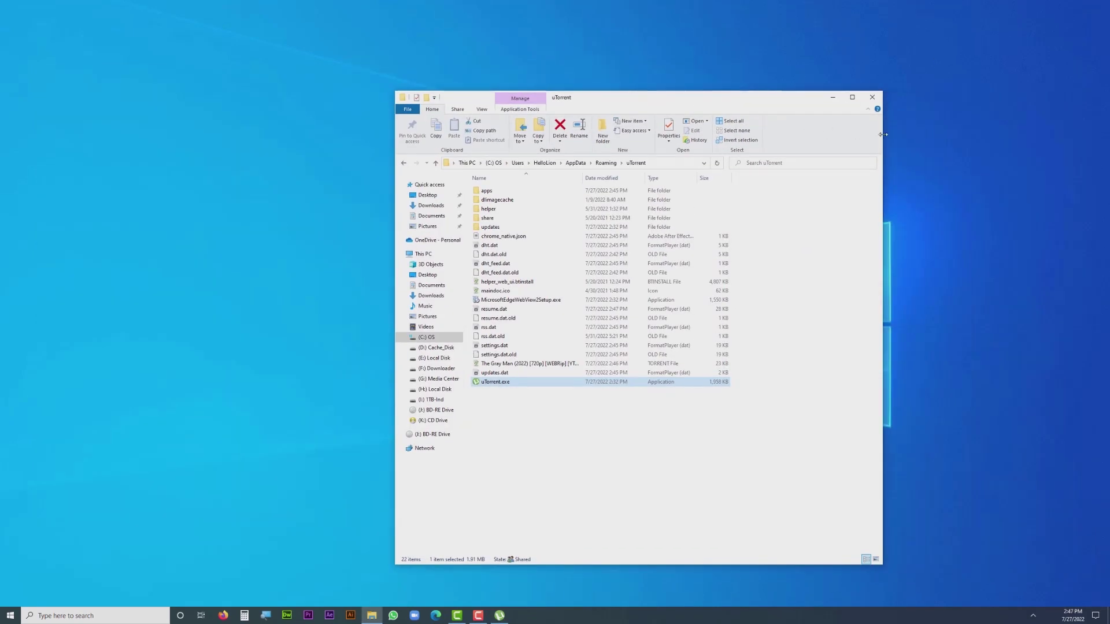
click(829, 99)
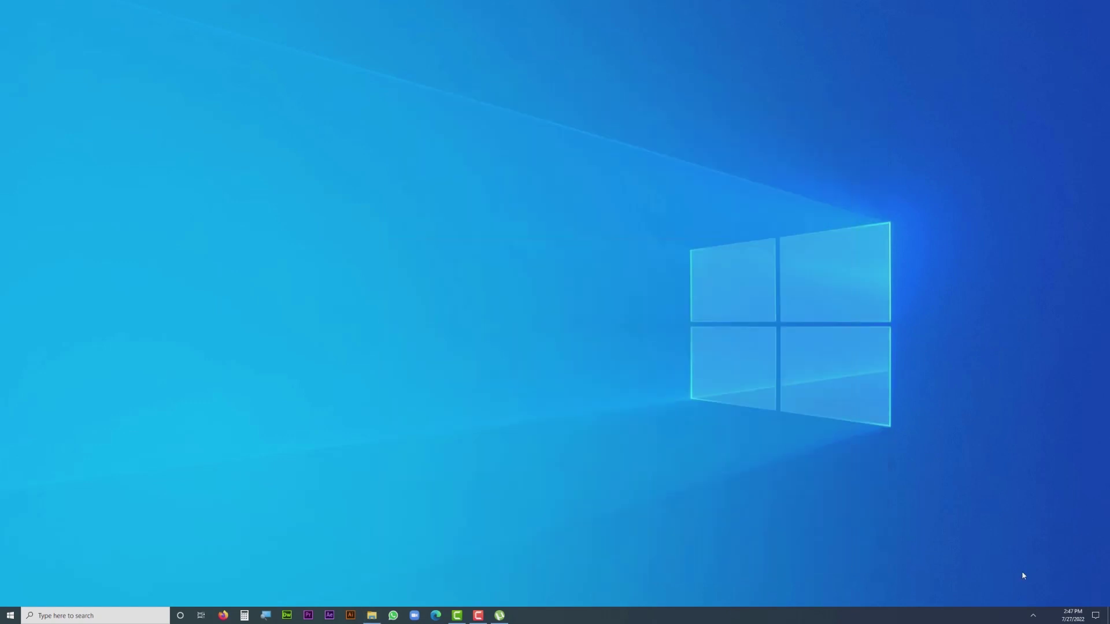
click(1034, 615)
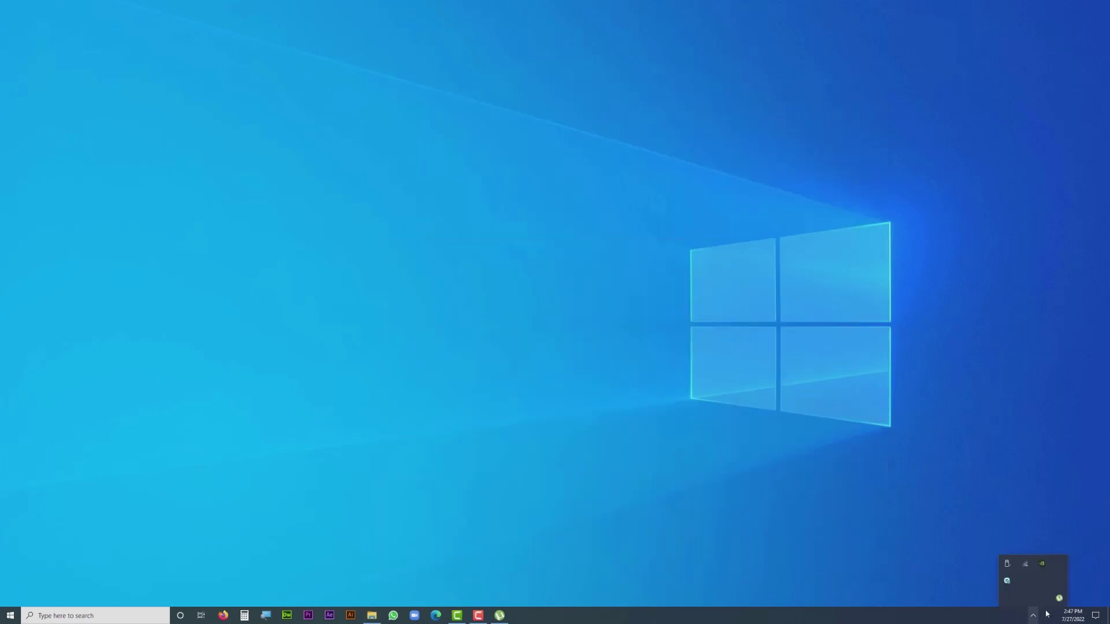
click(1007, 581)
drag(272, 133, 389, 108)
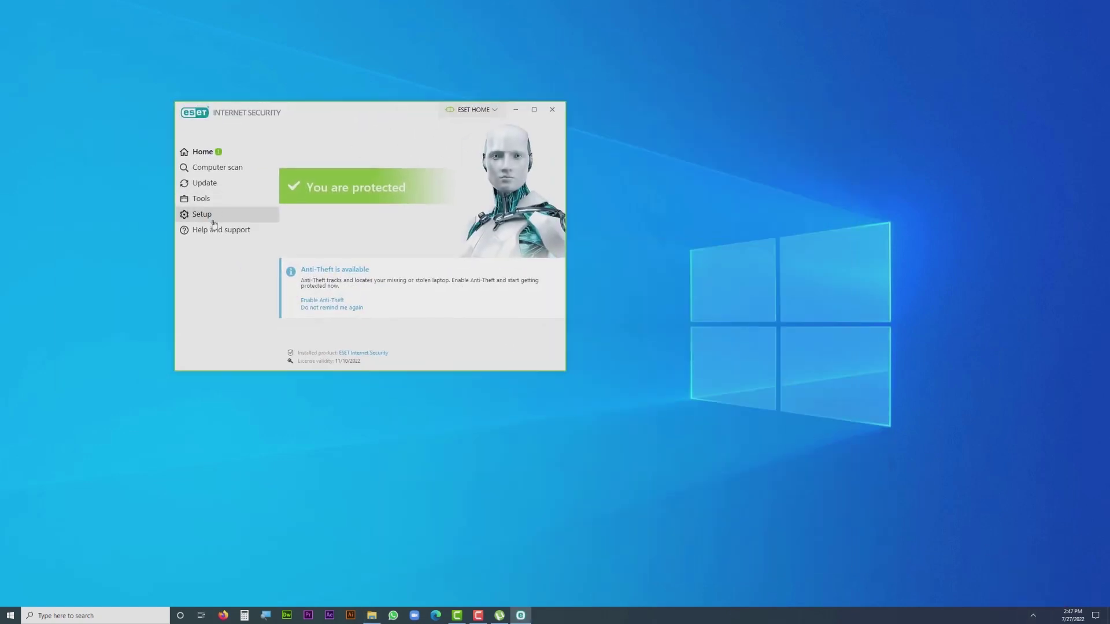
Step: Examine the performance exclusions list under the detection engine in ESET's Advanced setup, and leave it without changes
click(231, 230)
click(211, 218)
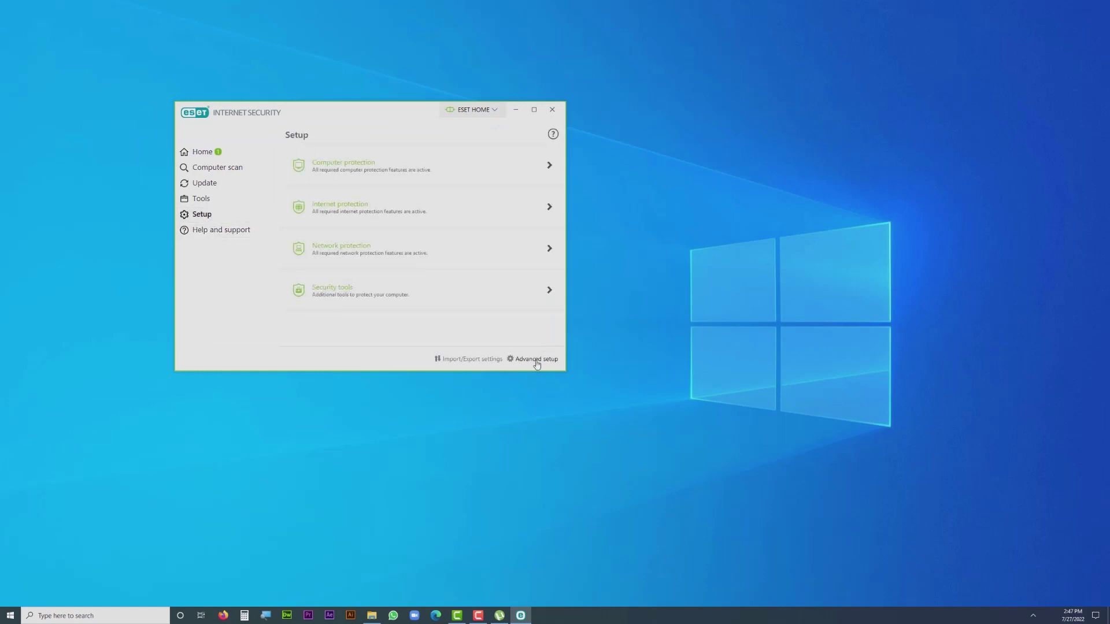
click(537, 362)
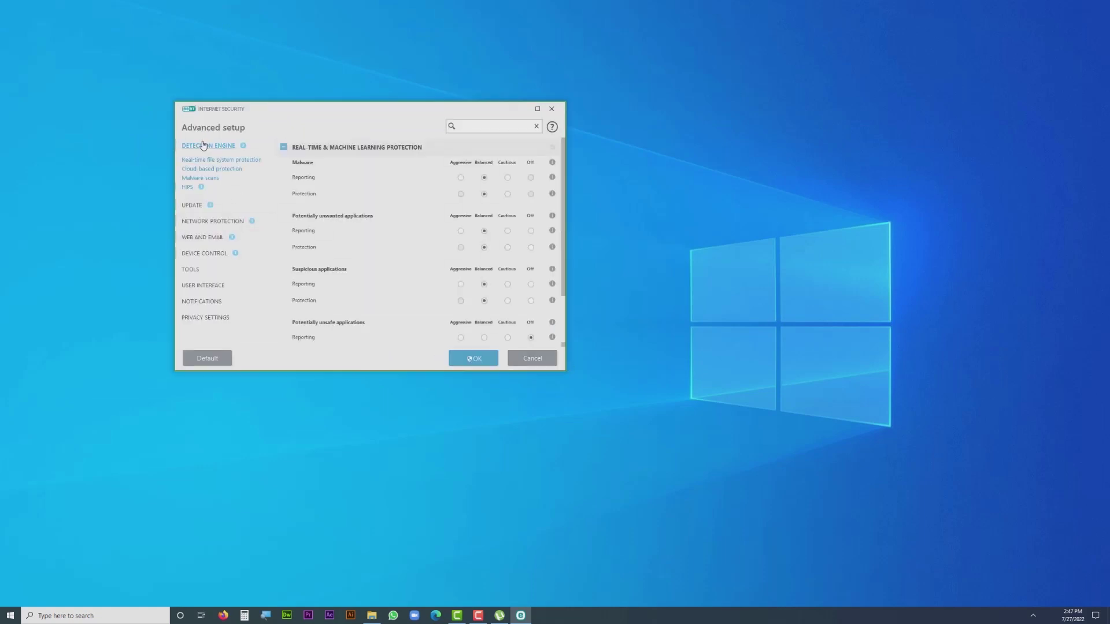
click(284, 148)
click(283, 168)
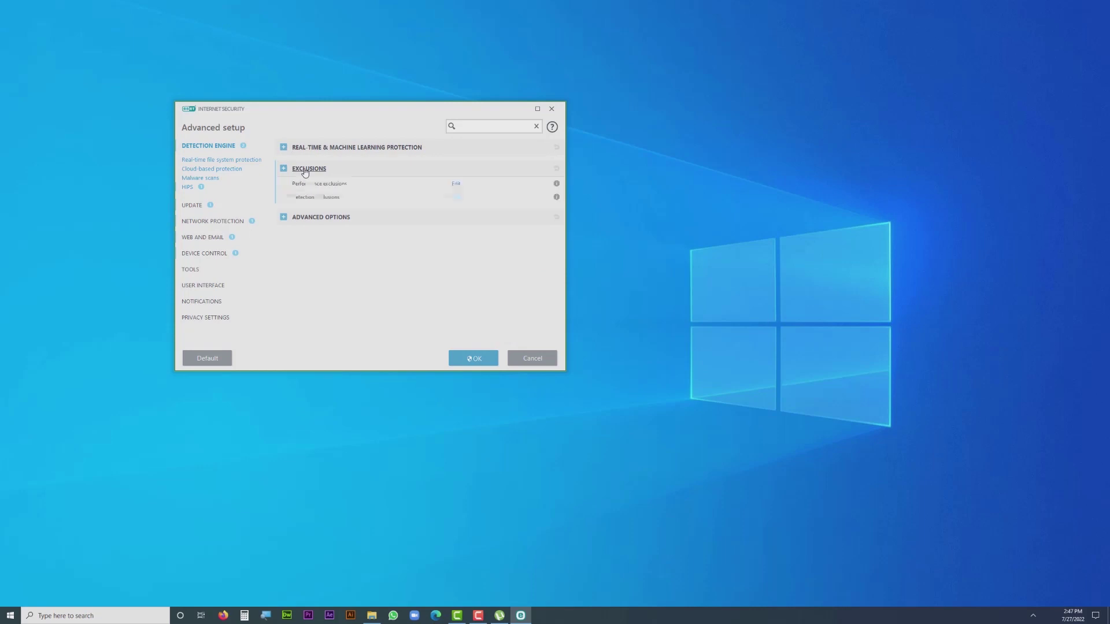
click(456, 184)
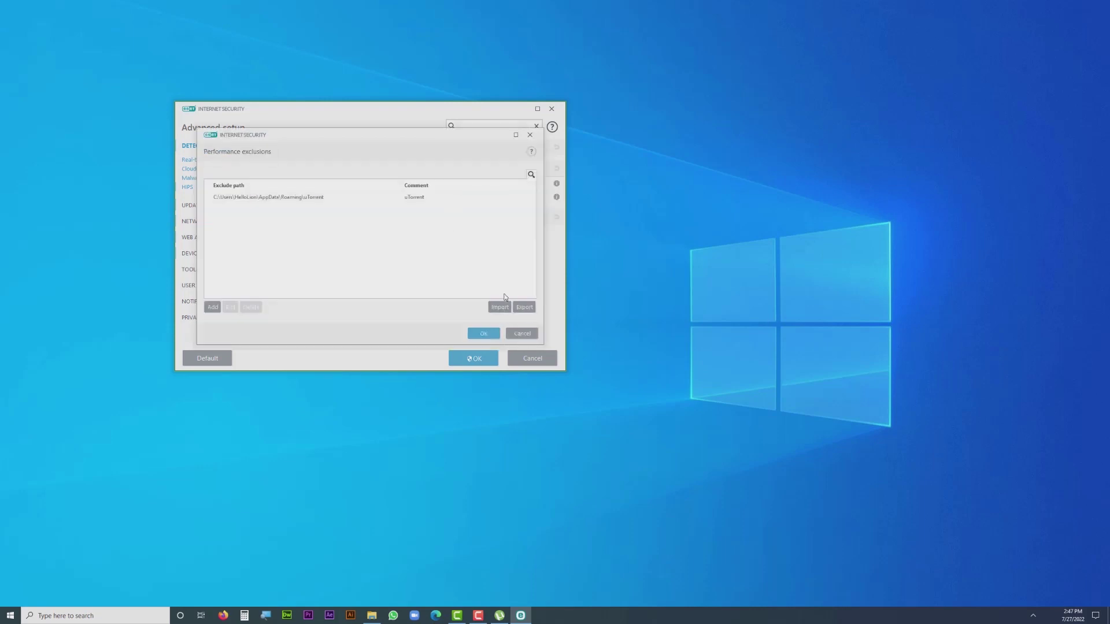
click(522, 334)
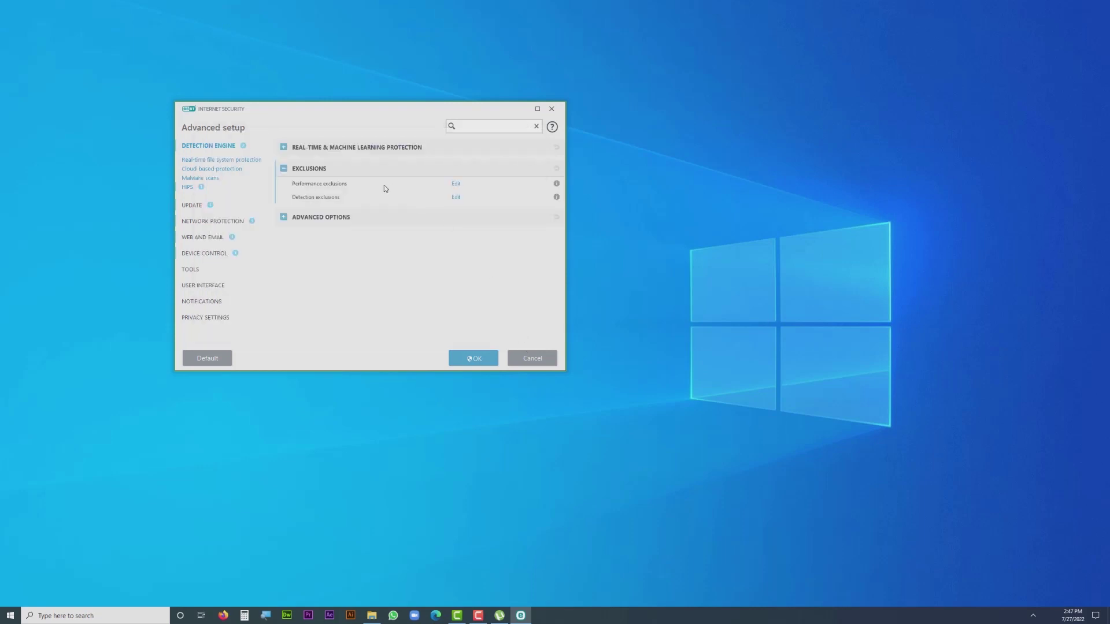
Step: Examine the full object paths in the detection exclusions list without changing any entry, and close Advanced setup and the ESET window
click(456, 197)
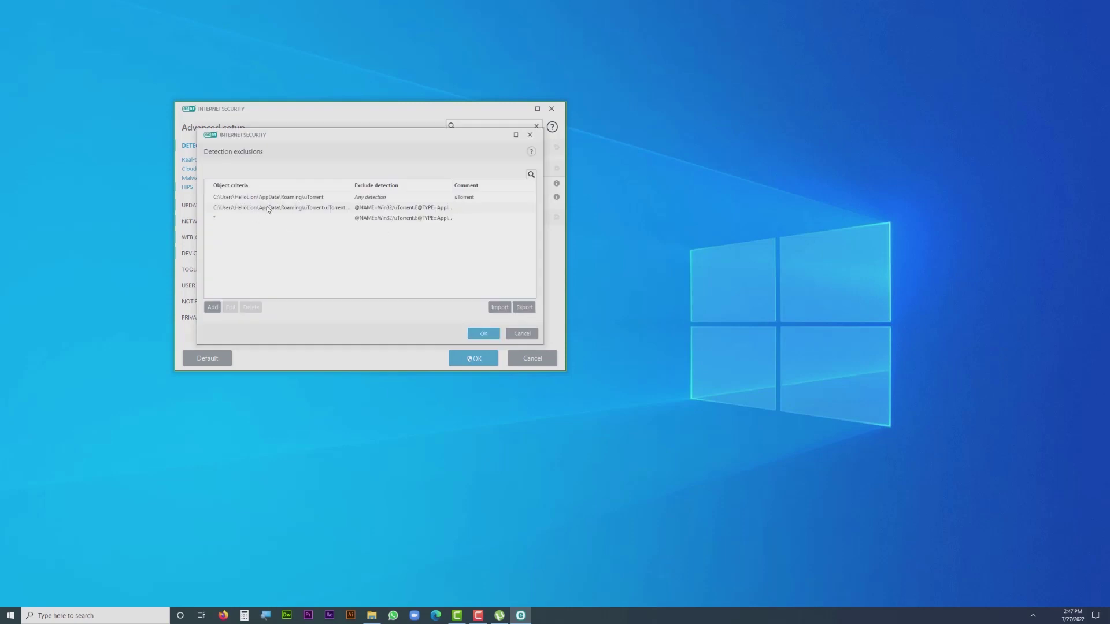
drag(351, 185, 386, 192)
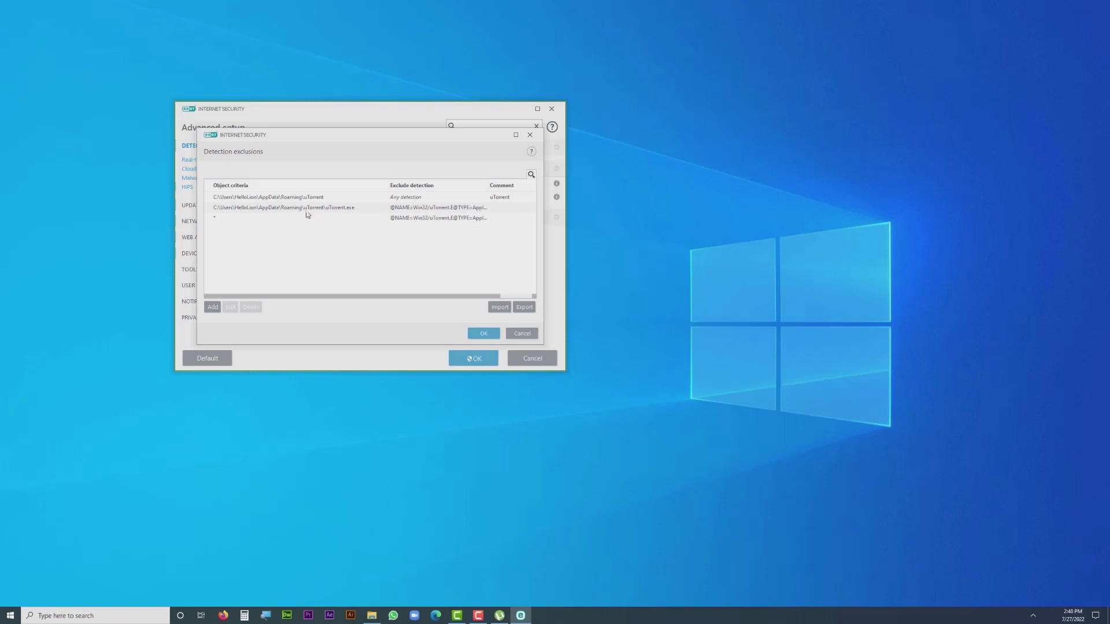
click(521, 334)
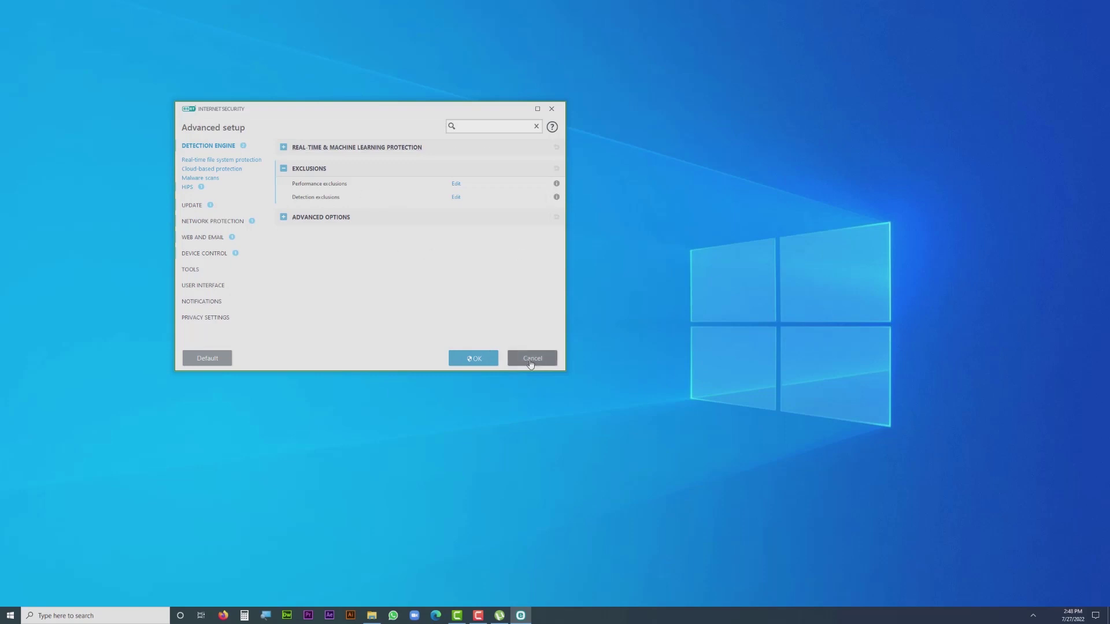
click(484, 366)
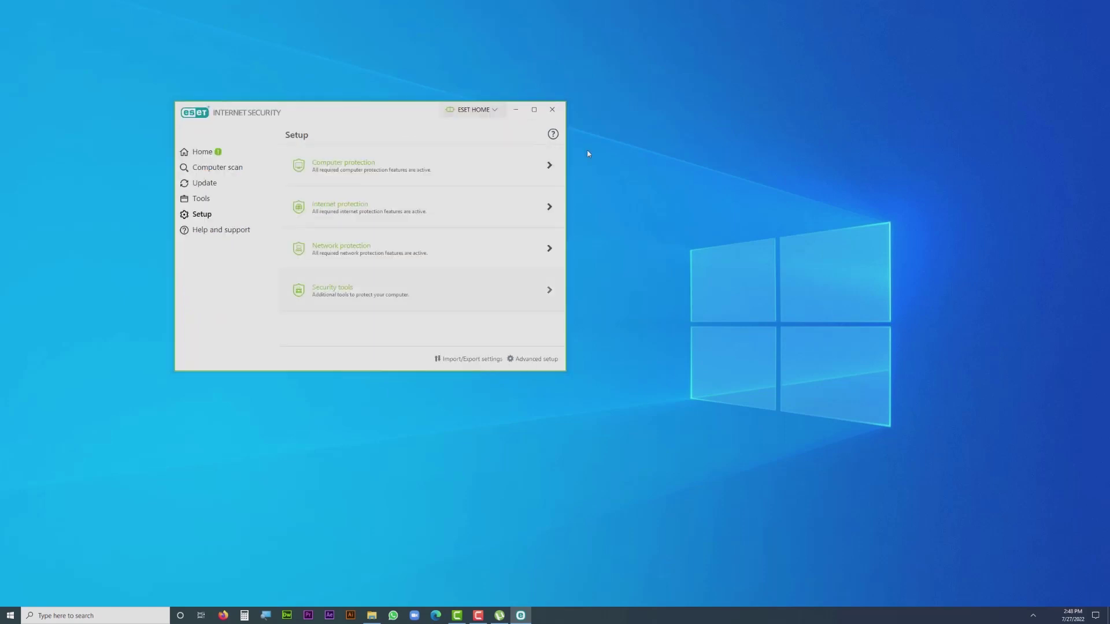
click(550, 108)
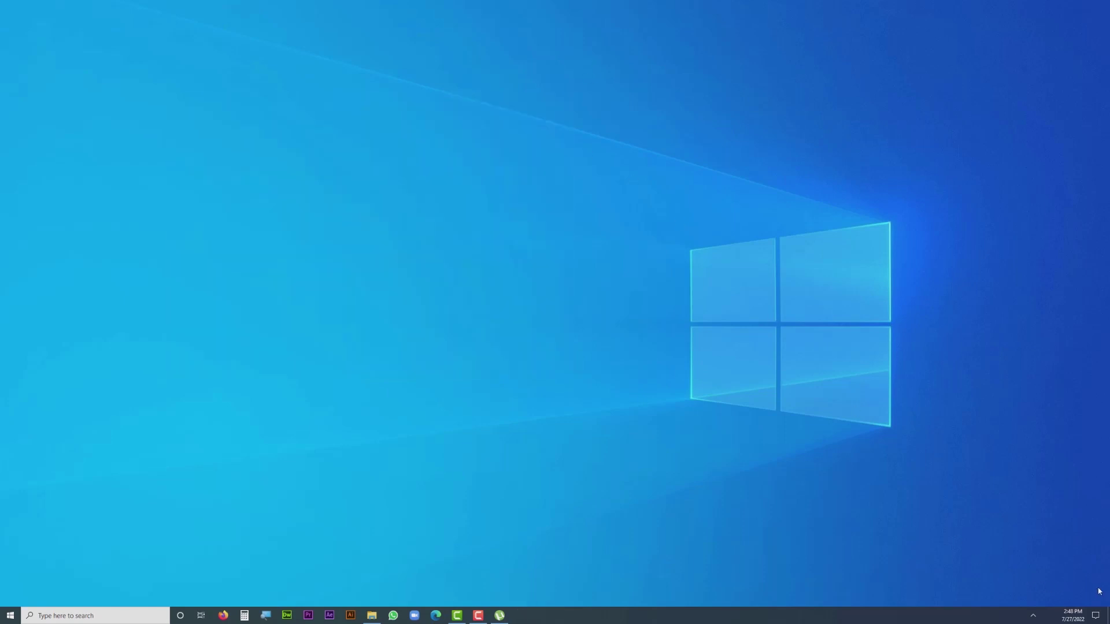
Step: Switch to µTorrent and remove the stopped The Gray Man (2022) download, deleting both its .torrent file and its data
click(1033, 616)
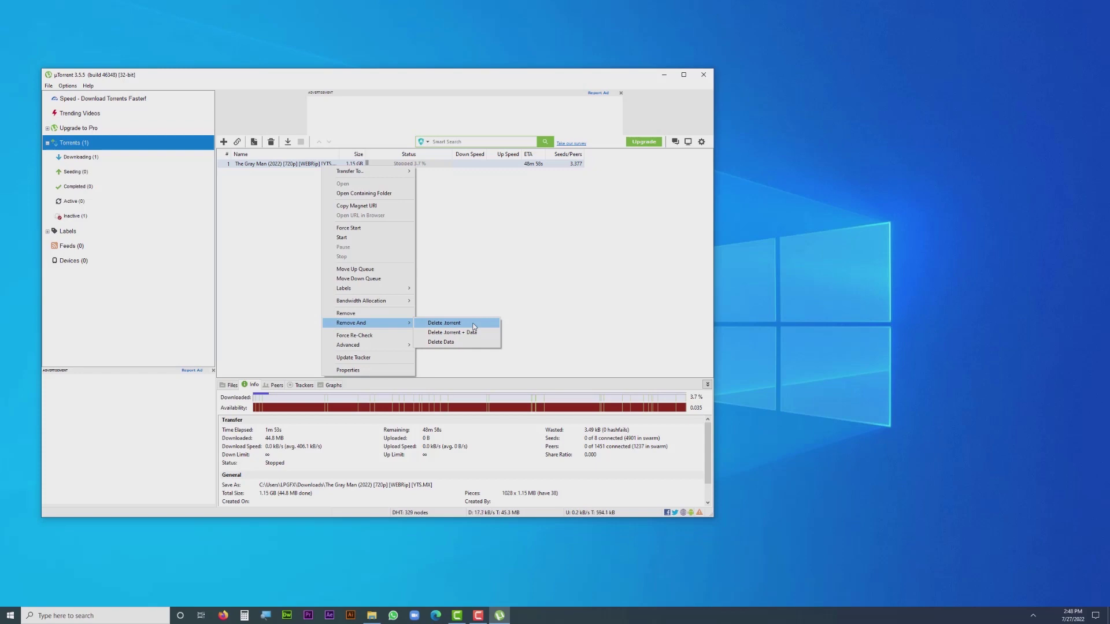
click(475, 332)
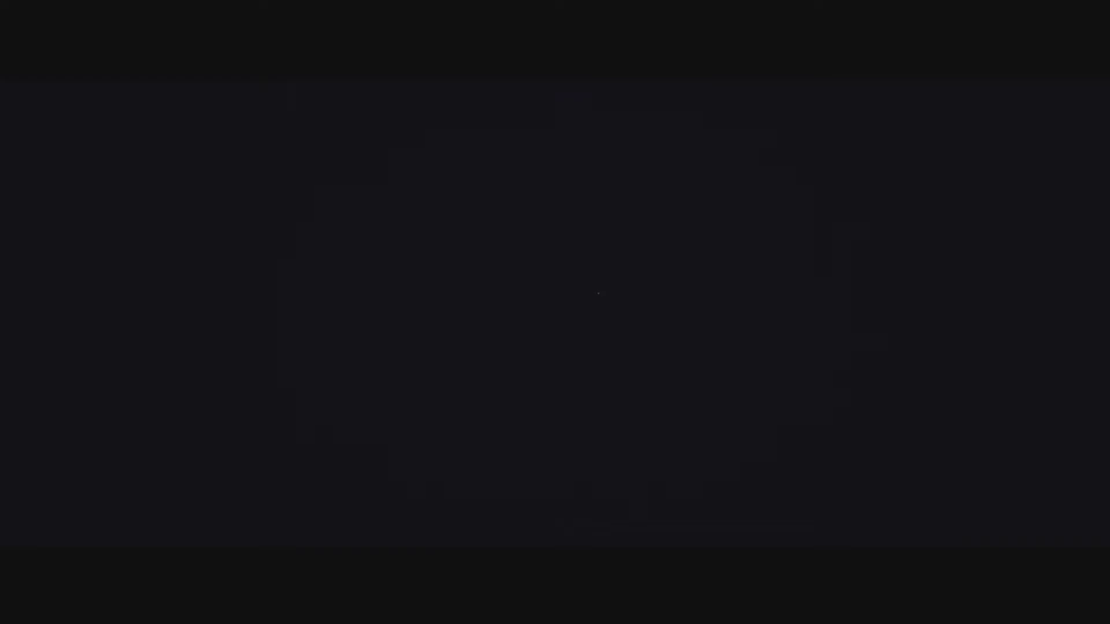